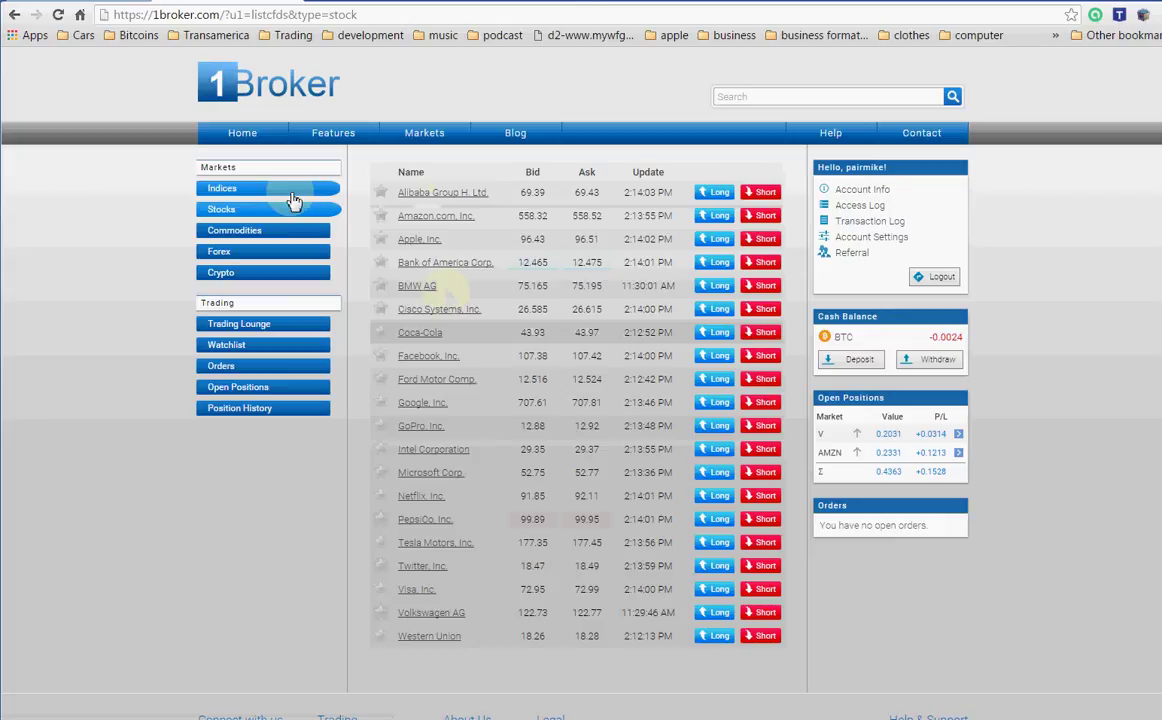
Browse the Indices, Commodities, Forex and Crypto market tables, back to Indices, then open a blank tab.
{"action": "left_click", "coordinate": [285, 190]}
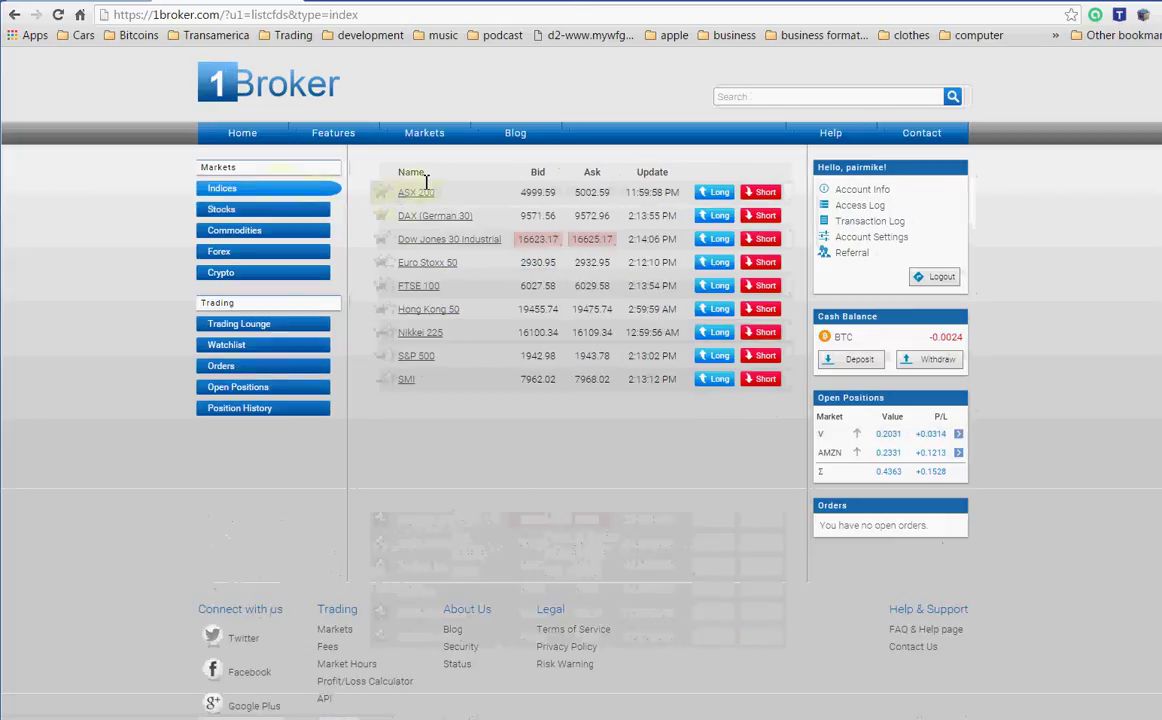
{"action": "left_click", "coordinate": [259, 231]}
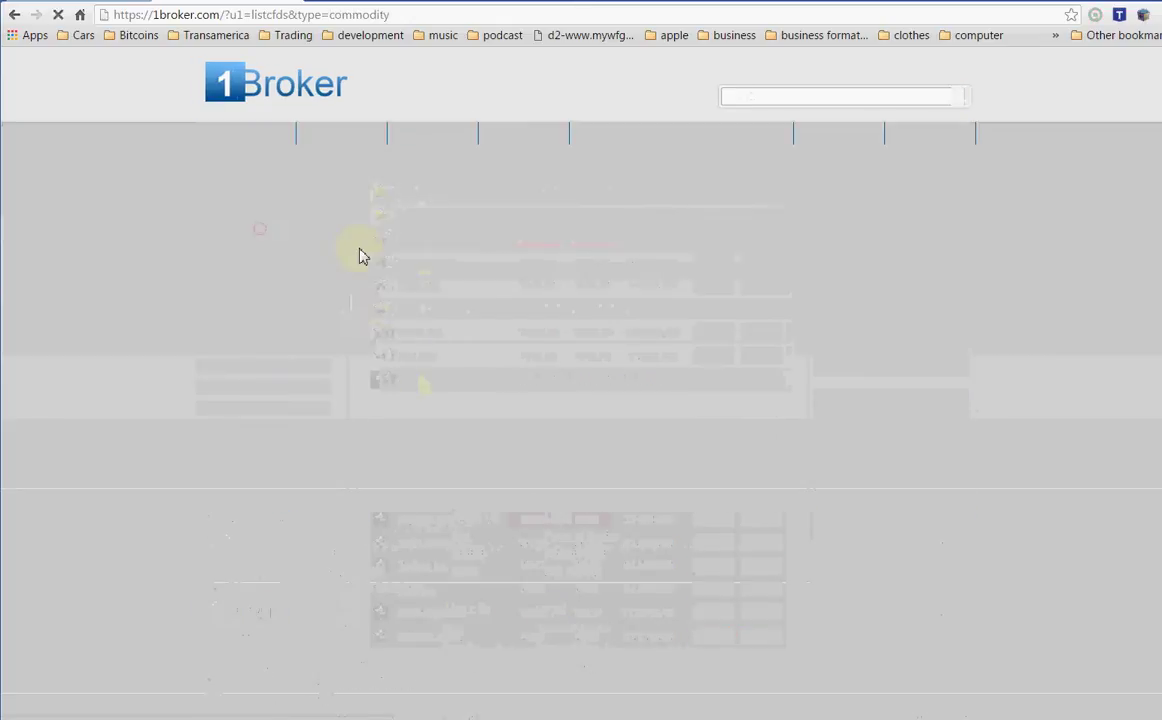
{"action": "left_click", "coordinate": [293, 252]}
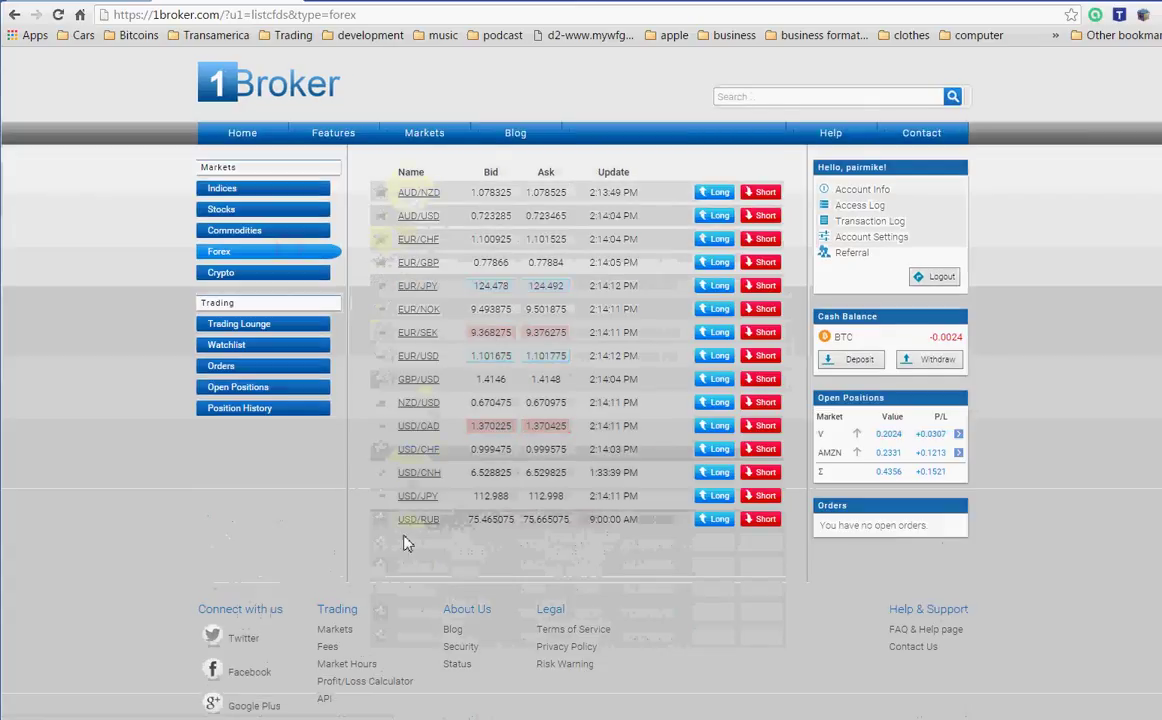
{"action": "left_click", "coordinate": [267, 279]}
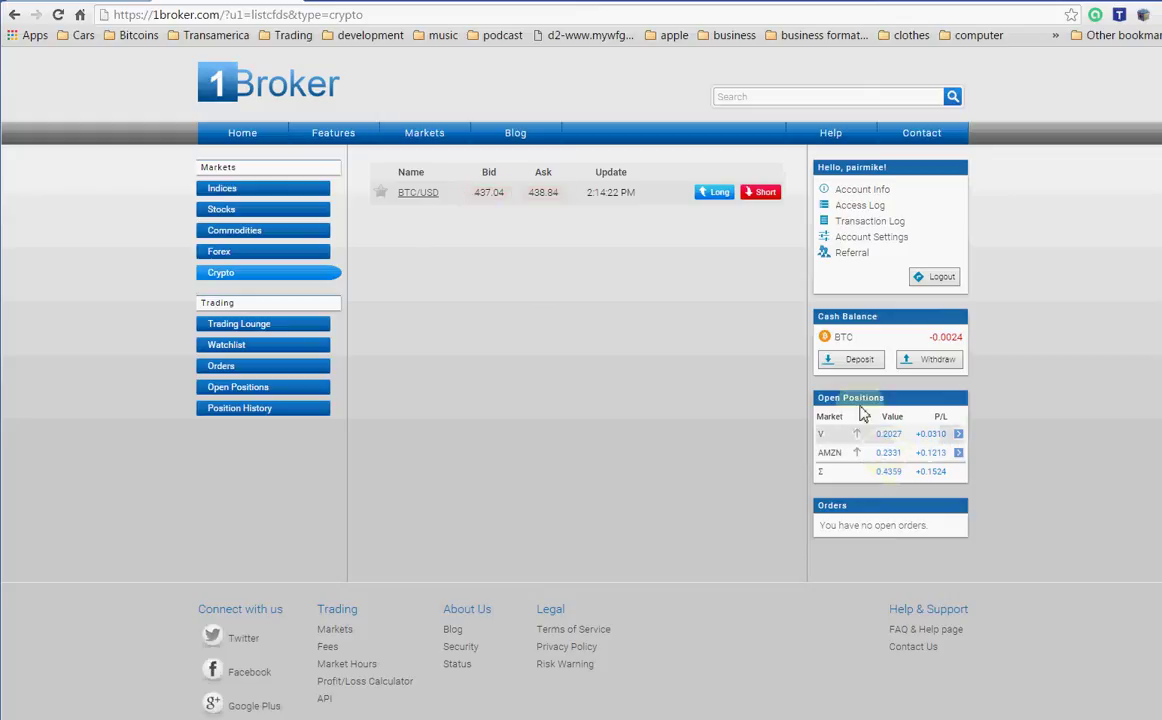
{"action": "left_click", "coordinate": [255, 198]}
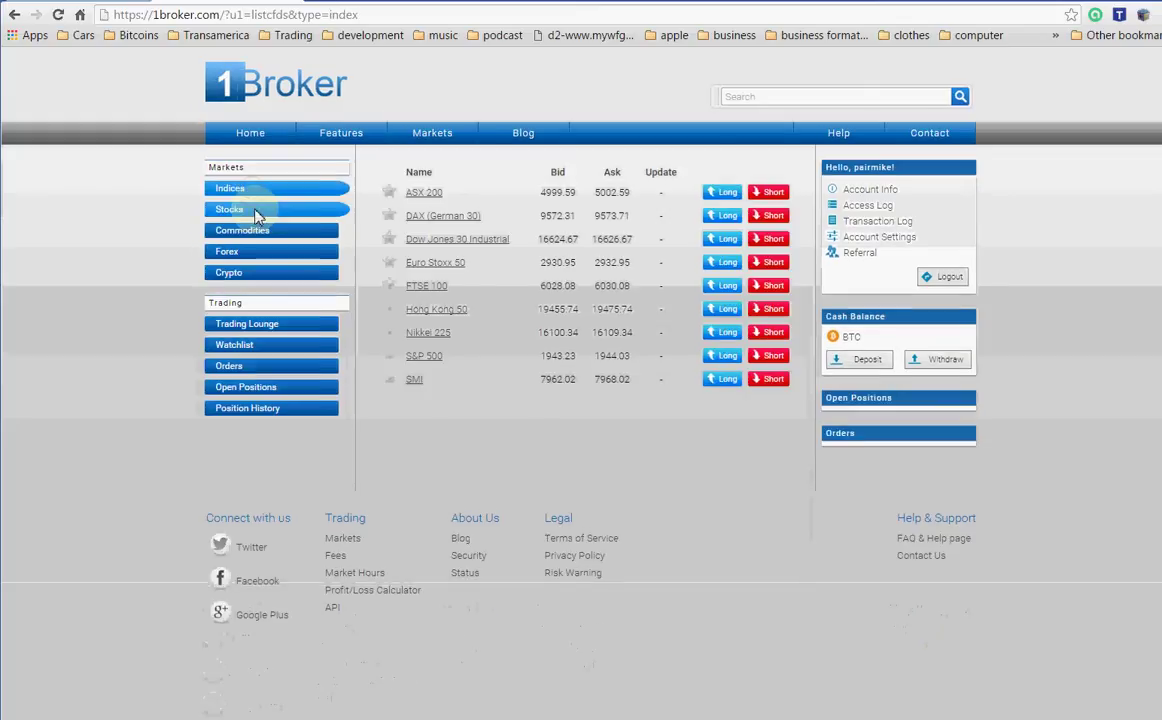
{"action": "left_click", "coordinate": [268, 142]}
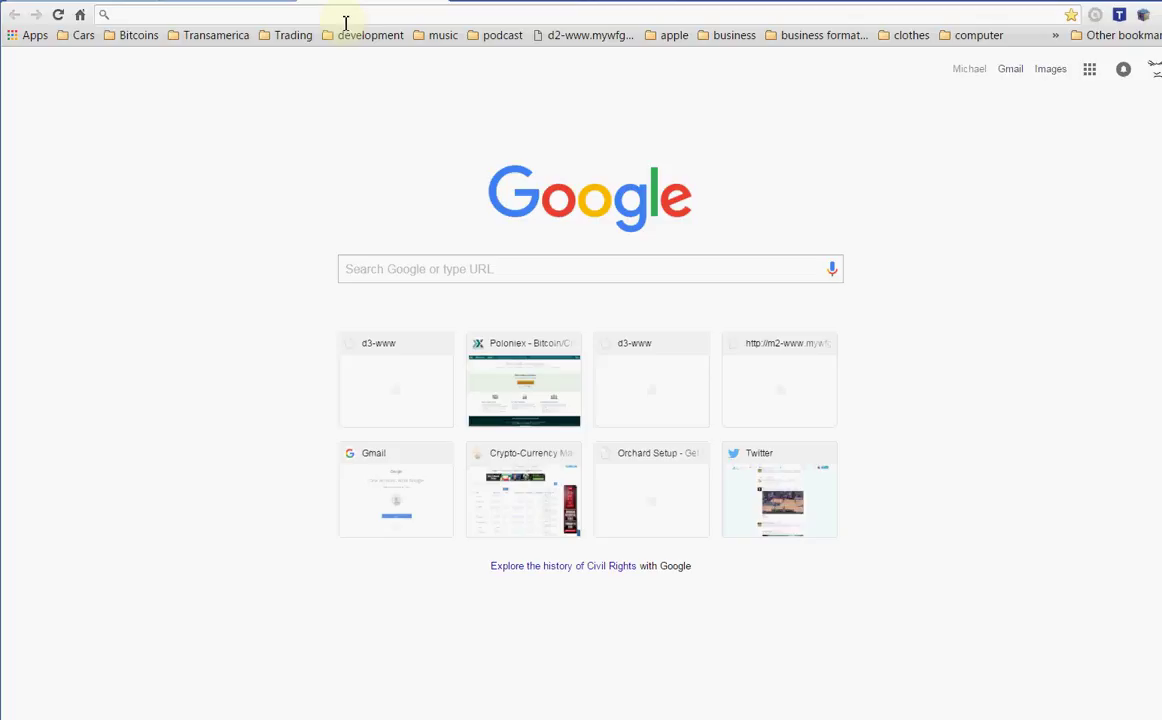
Open the E-mail Address message in Gmail, expand its trimmed text, and follow the Donate Bitcoins link.
{"action": "left_click", "coordinate": [345, 20]}
{"action": "left_click", "coordinate": [1006, 74]}
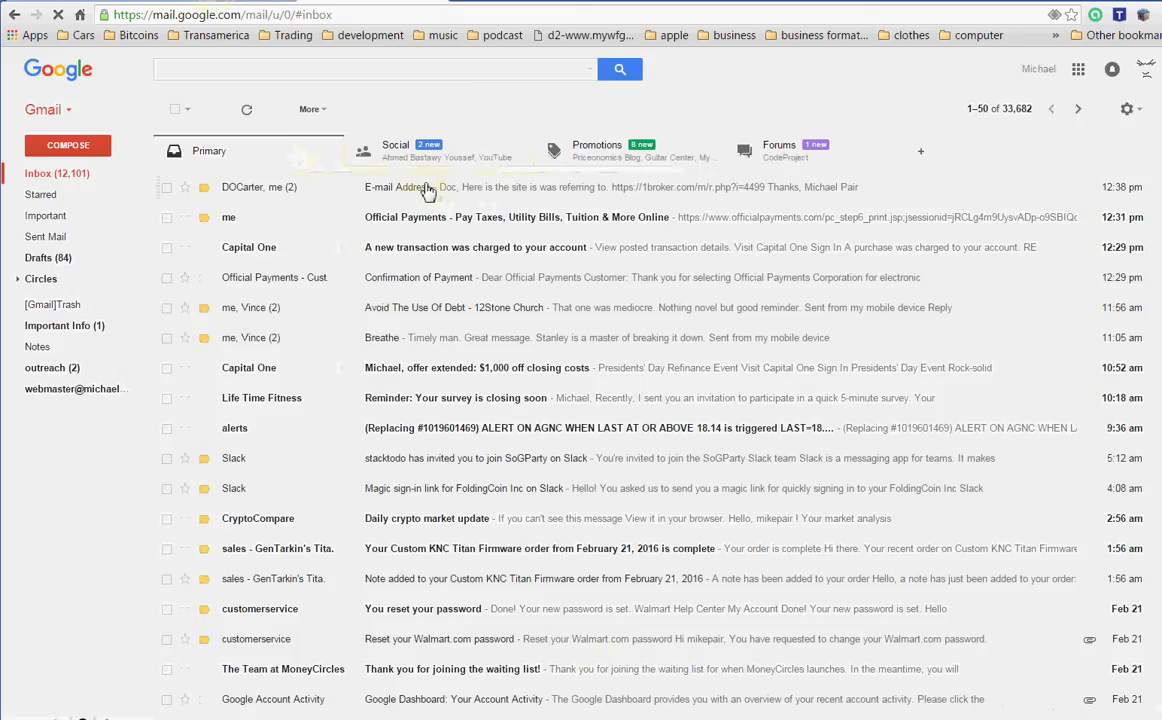
{"action": "left_click", "coordinate": [380, 187]}
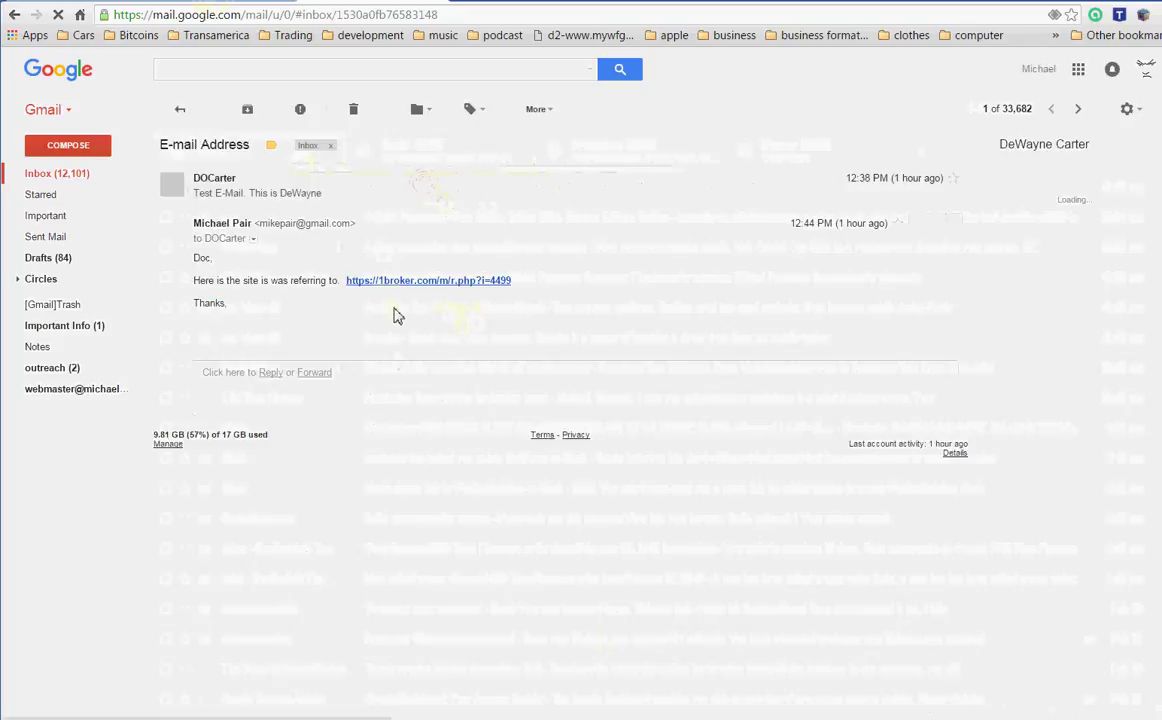
{"action": "left_click", "coordinate": [201, 320]}
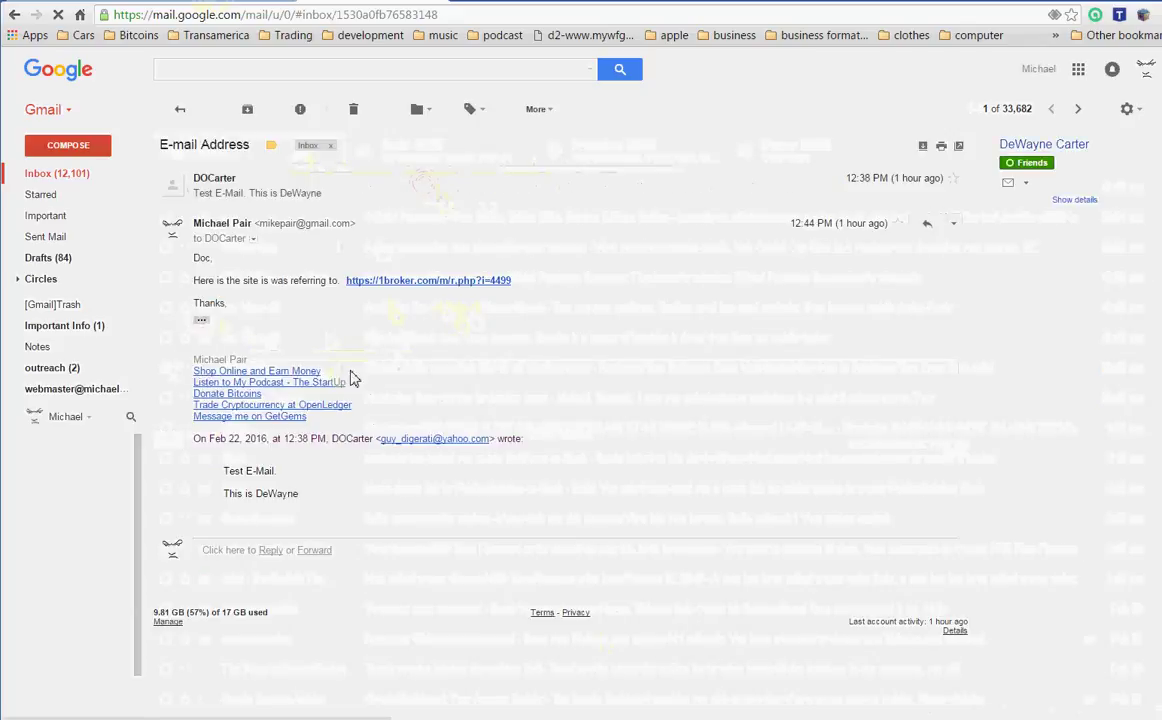
{"action": "scroll", "coordinate": [450, 365], "scroll_direction": "down", "scroll_amount": 2}
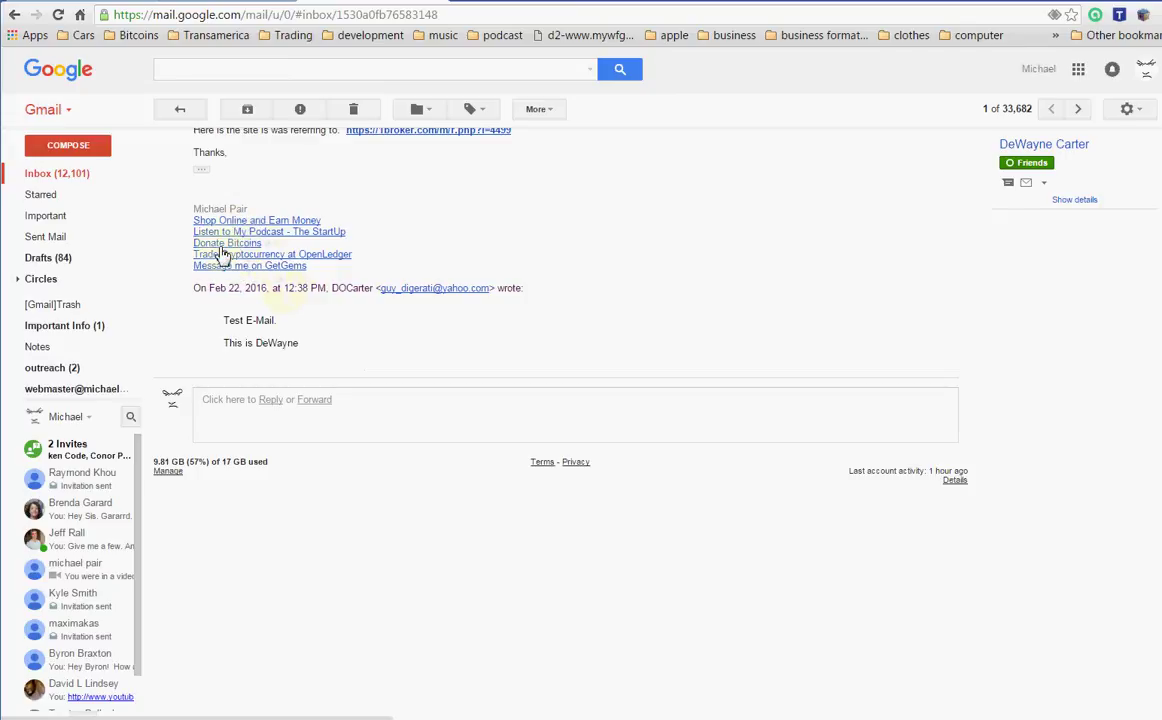
{"action": "left_click", "coordinate": [218, 244]}
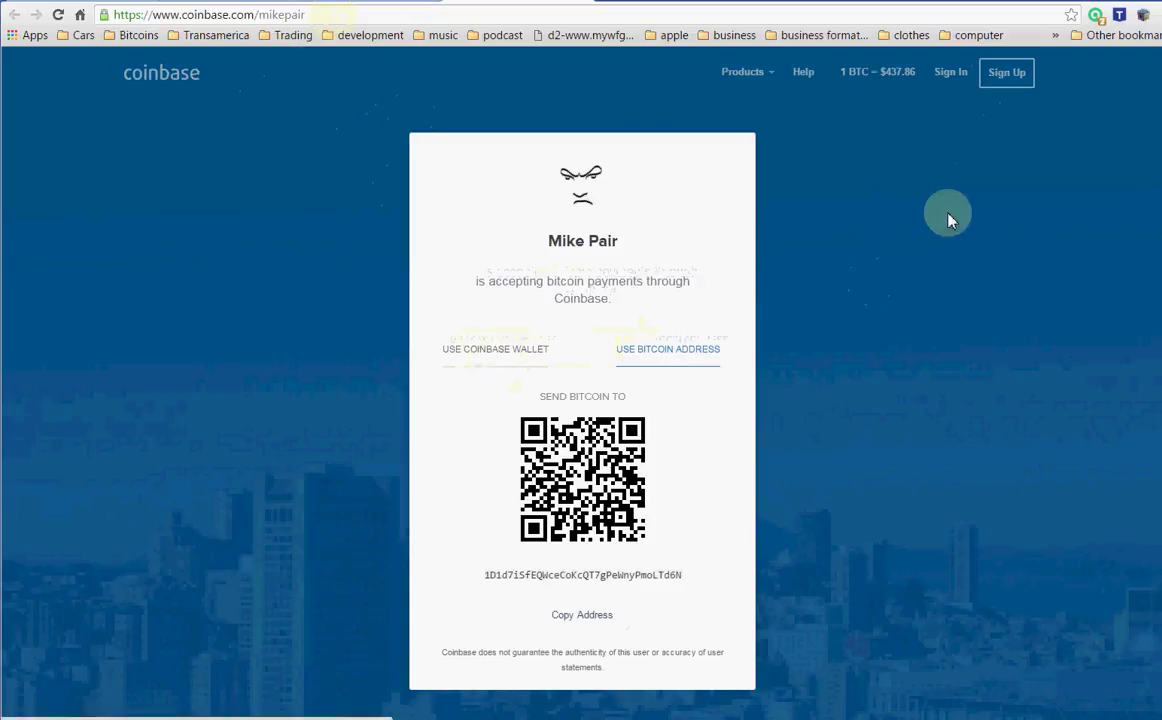
Sign in to Coinbase with the account email and password, then submit the two-step verification code.
{"action": "left_click", "coordinate": [952, 78]}
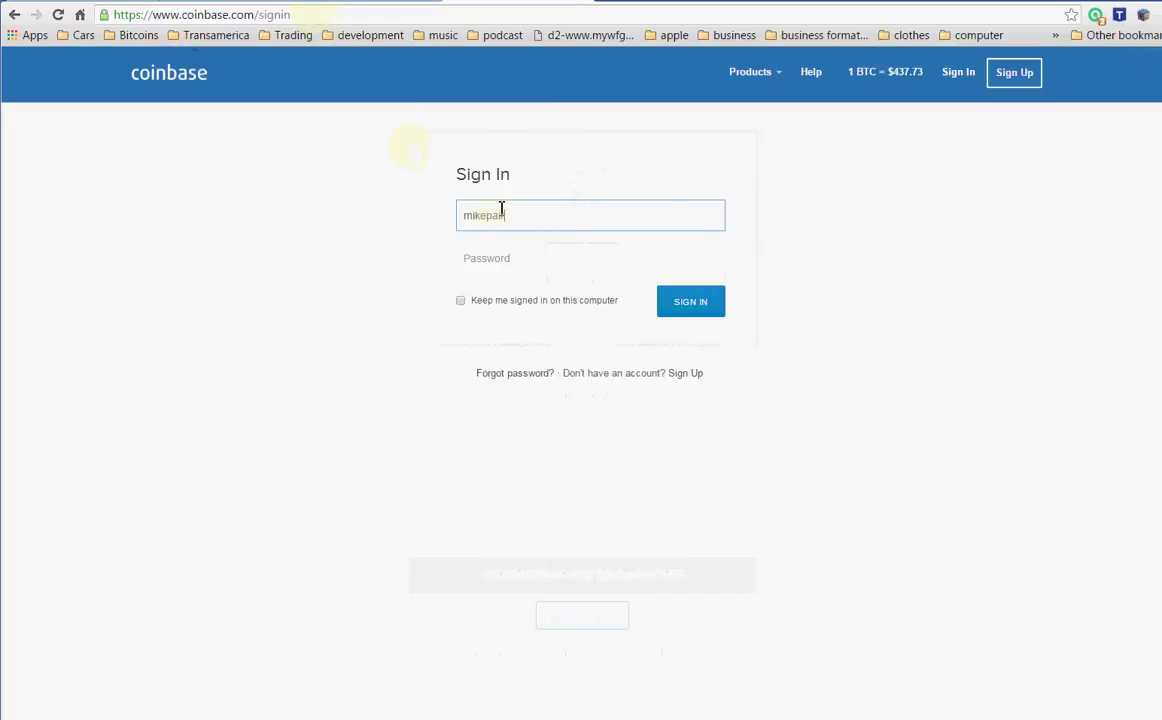
{"action": "key", "text": "Tab"}
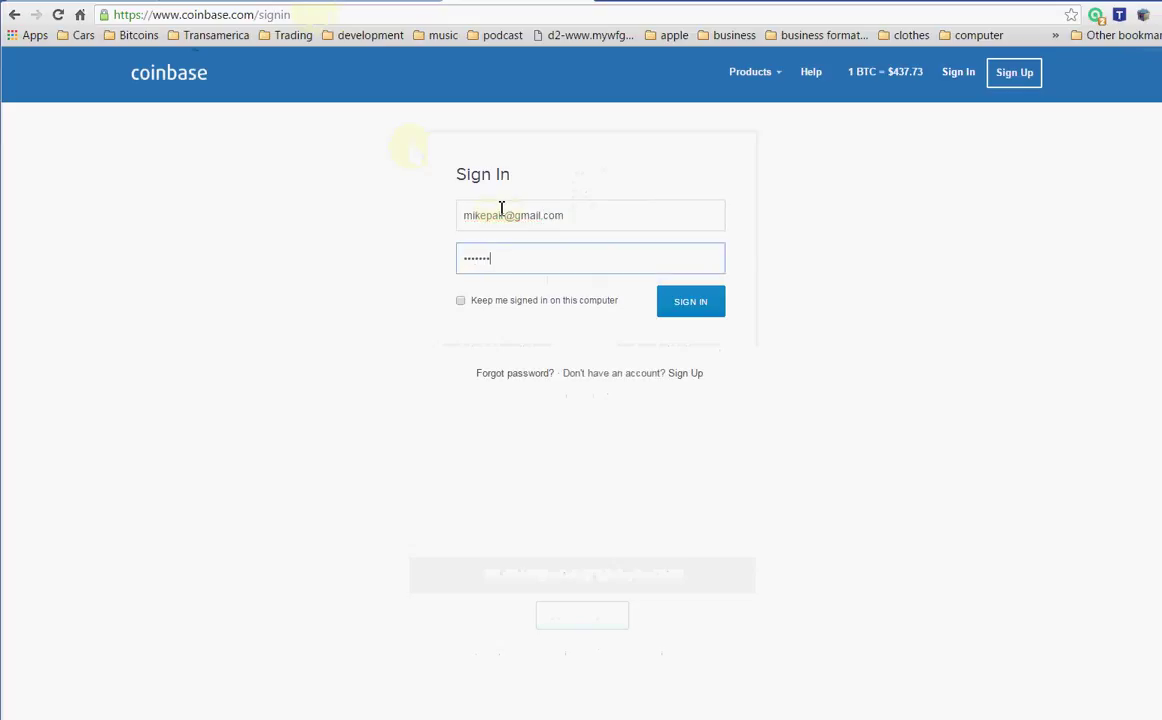
{"action": "key", "text": "Return"}
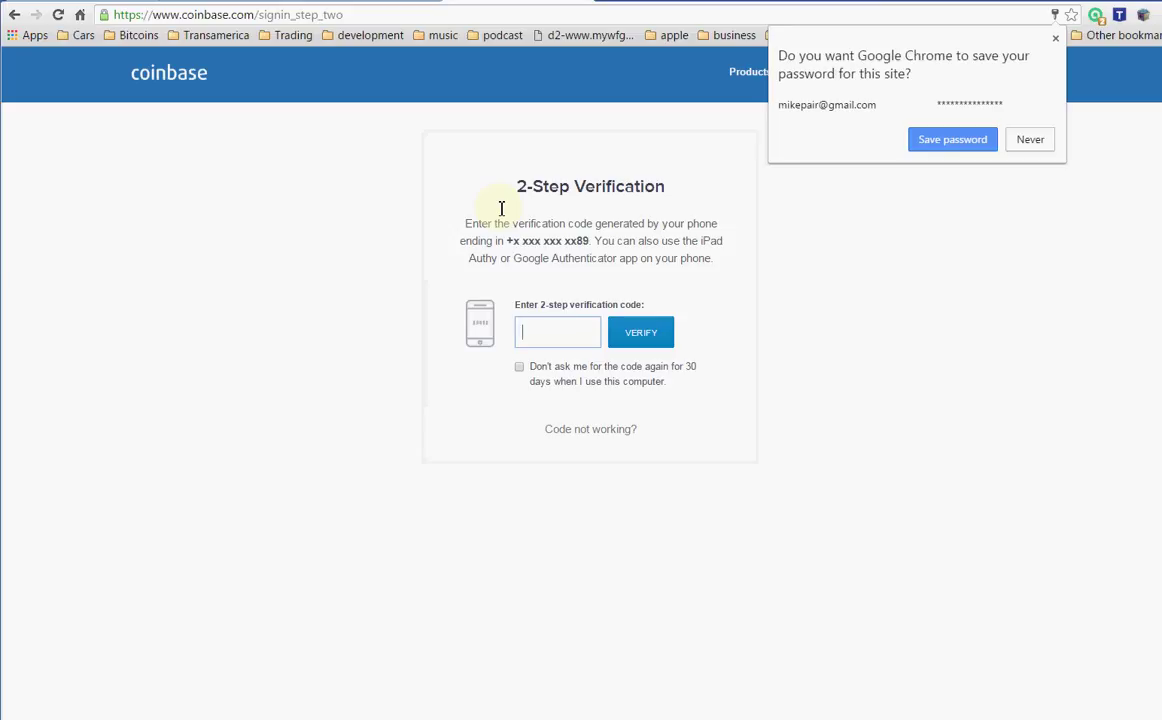
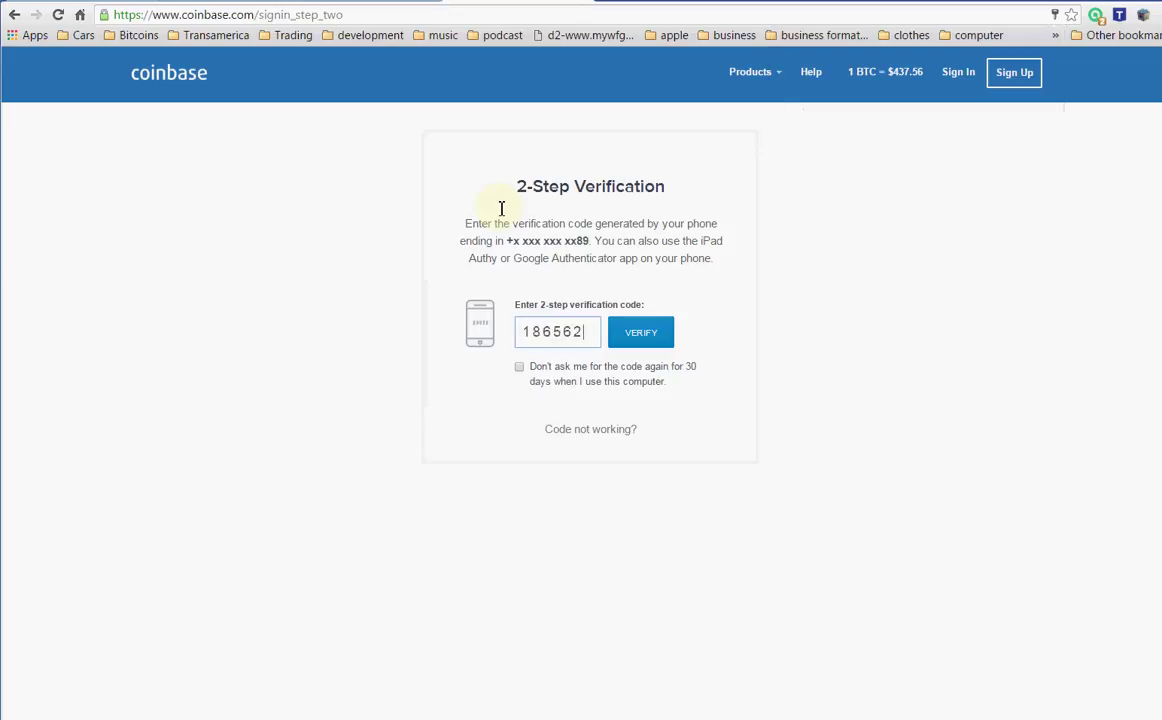
{"action": "key", "text": "Return"}
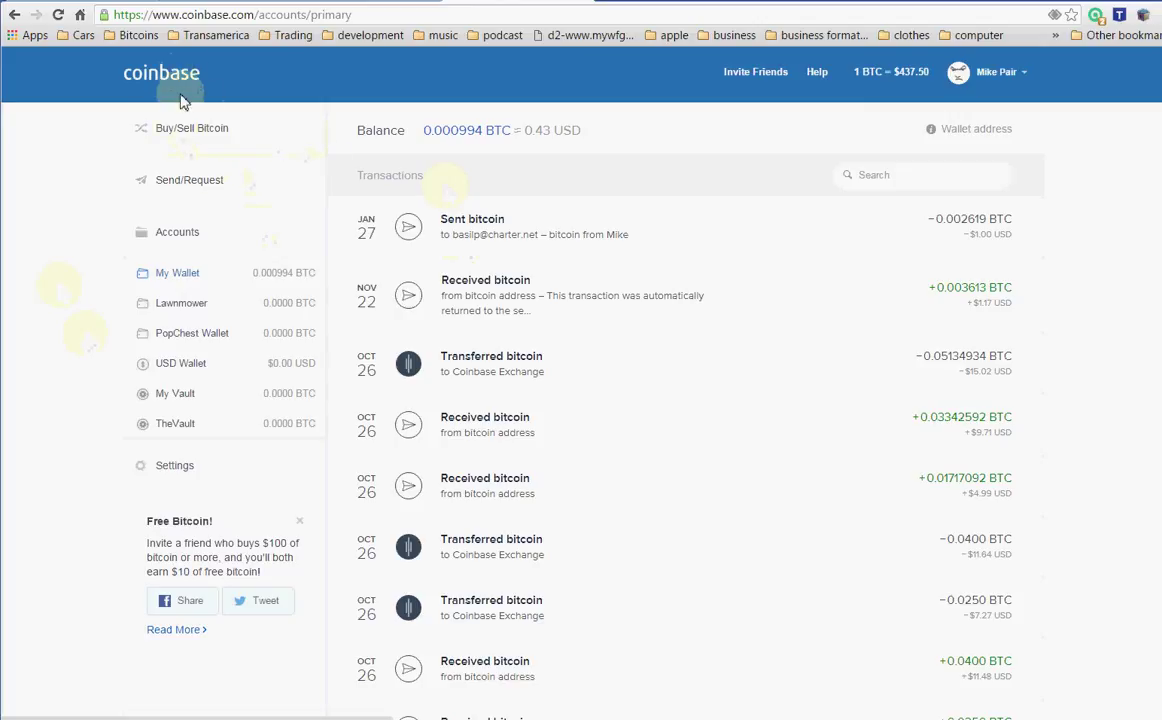
Instantly buy $5.00 of bitcoin (0.01108571 BTC) into My Wallet, then show the Accounts list.
{"action": "left_click", "coordinate": [165, 132]}
{"action": "left_click", "coordinate": [180, 126]}
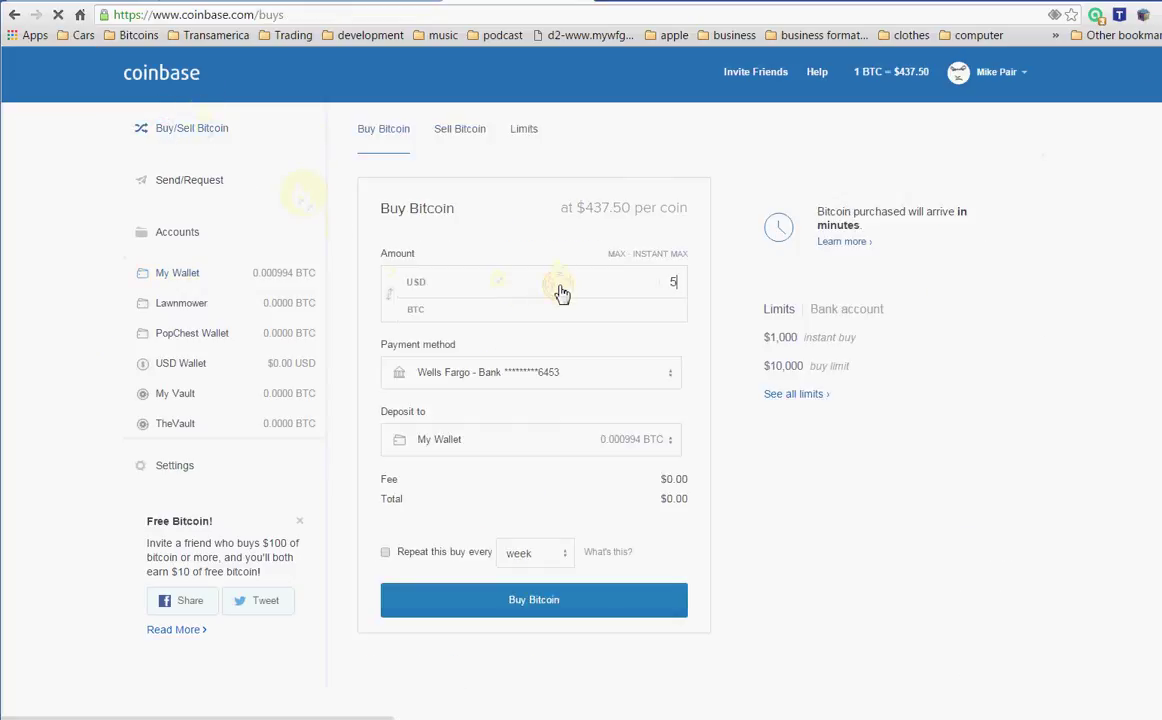
{"action": "type", "text": ".00"}
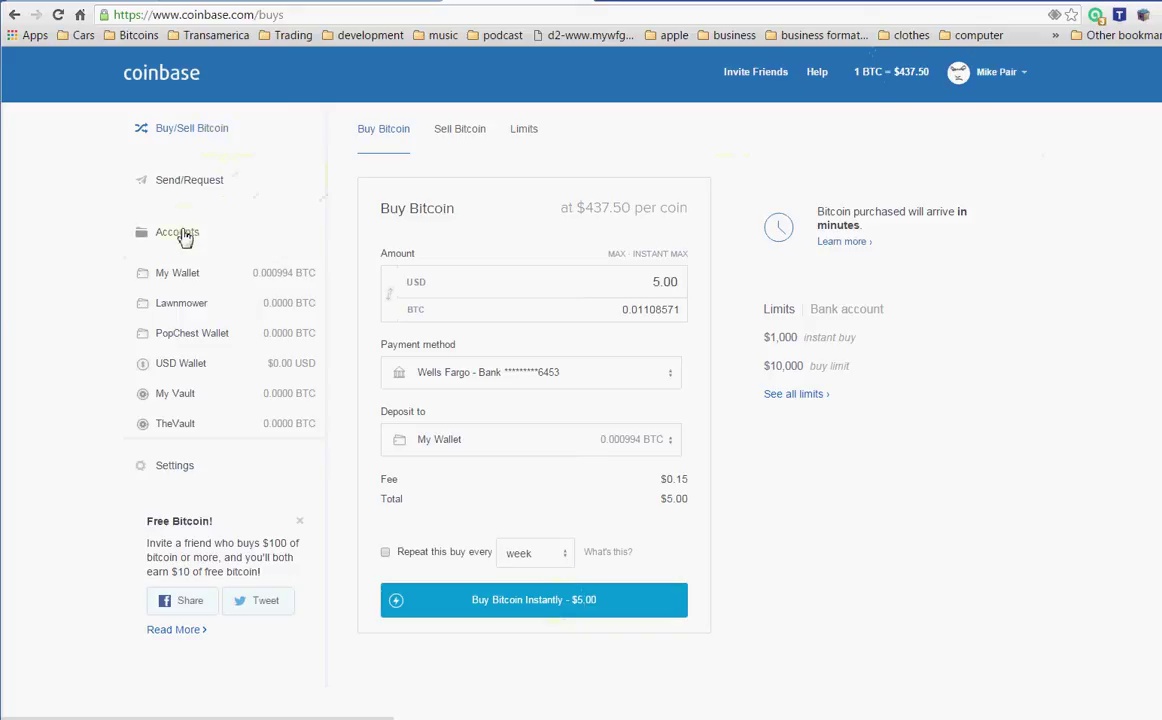
{"action": "left_click", "coordinate": [540, 603]}
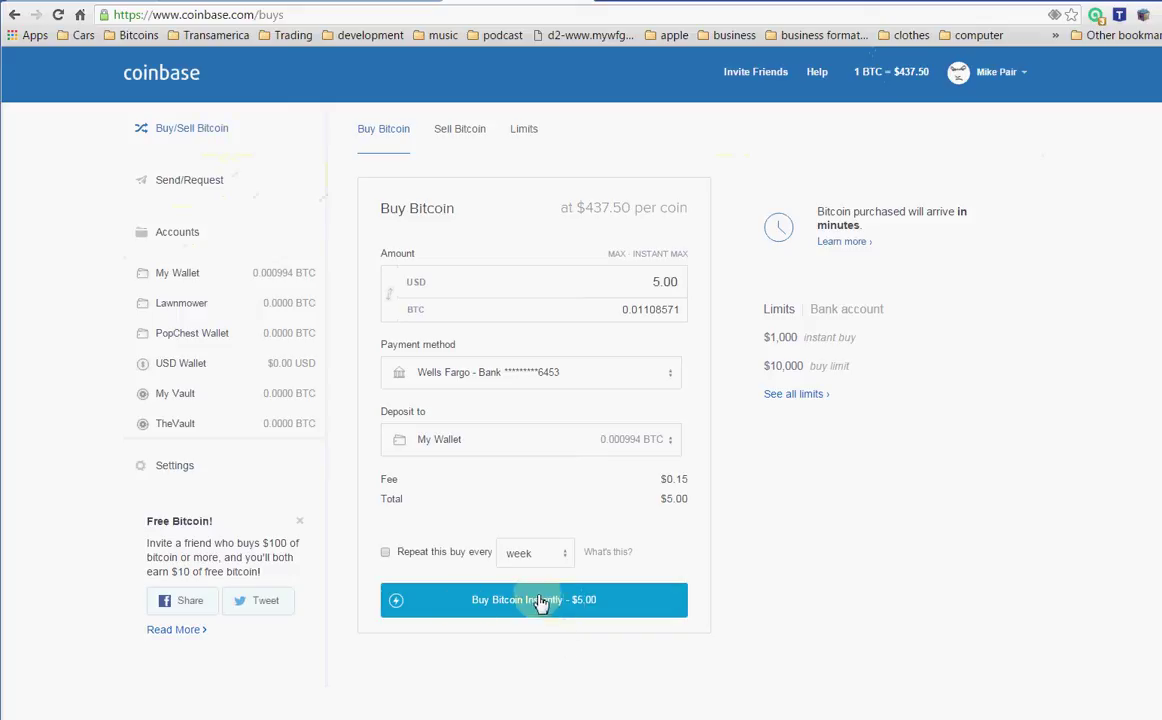
{"action": "left_click", "coordinate": [547, 606]}
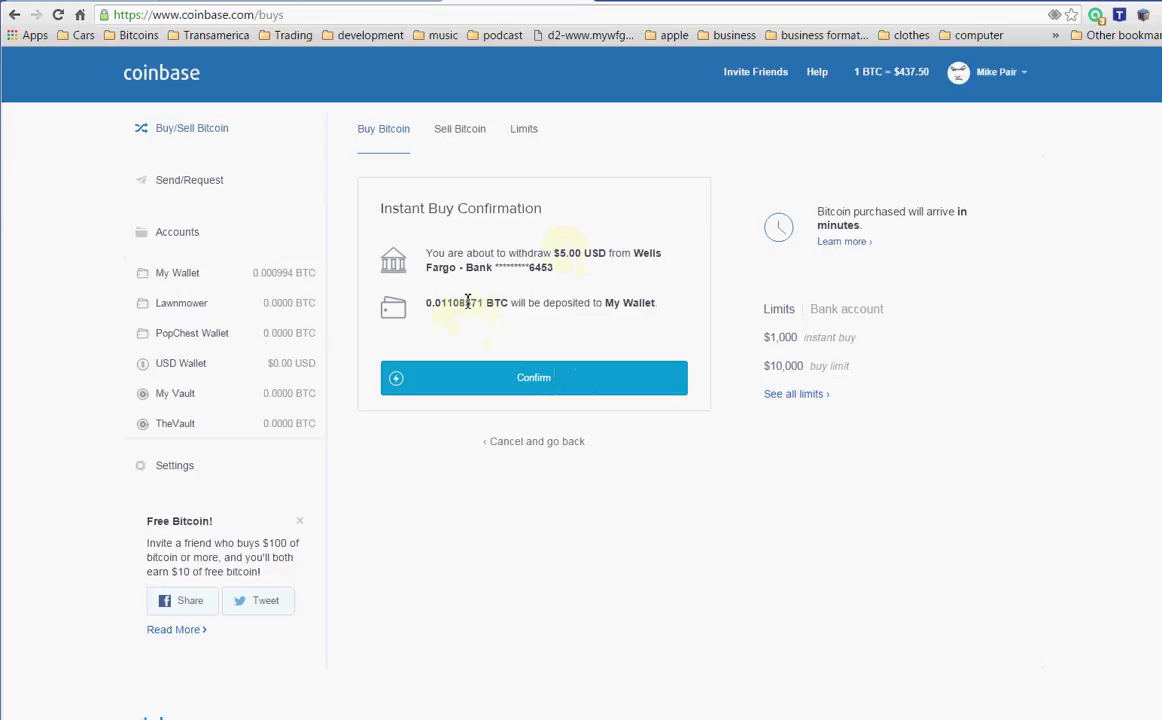
{"action": "left_click", "coordinate": [519, 381]}
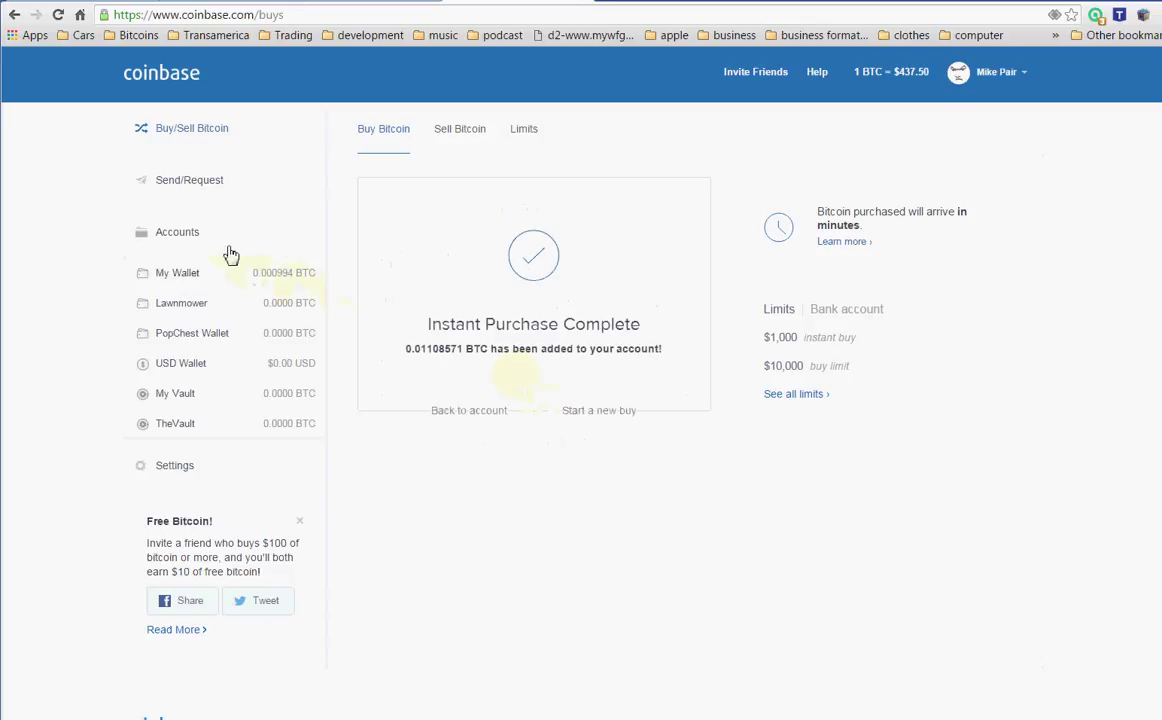
{"action": "left_click", "coordinate": [176, 233]}
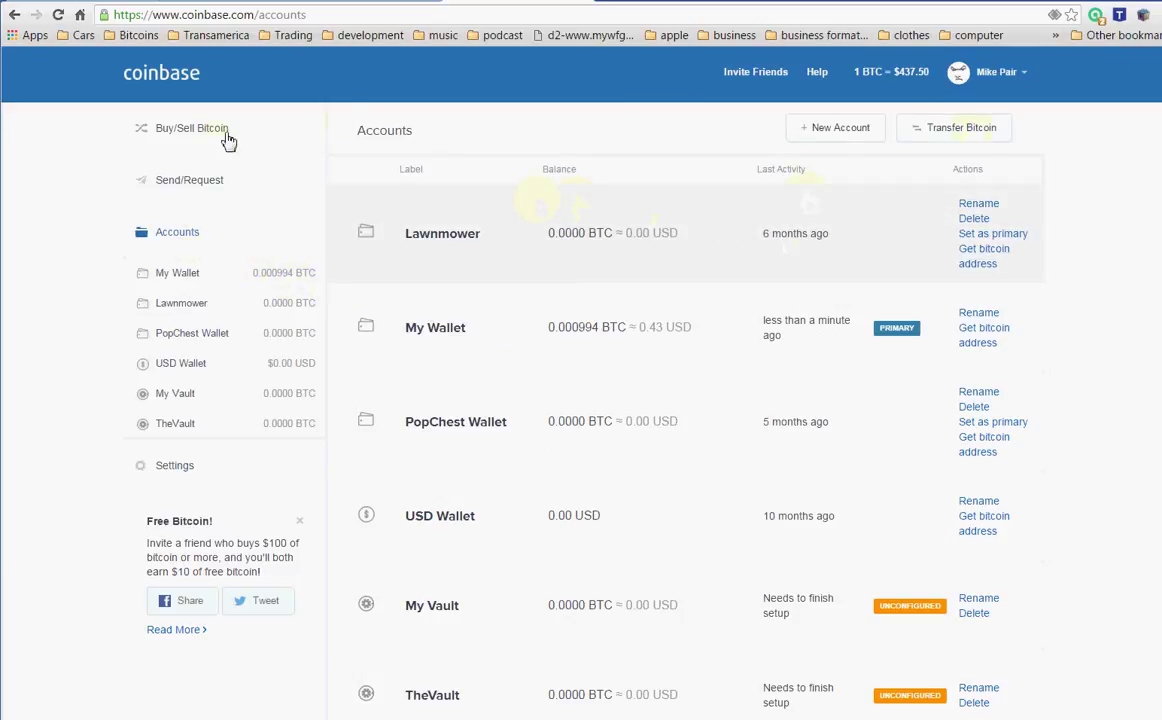
Open My Wallet and highlight its 0.01207971 BTC / 5.28 USD balance.
{"action": "left_click", "coordinate": [176, 276]}
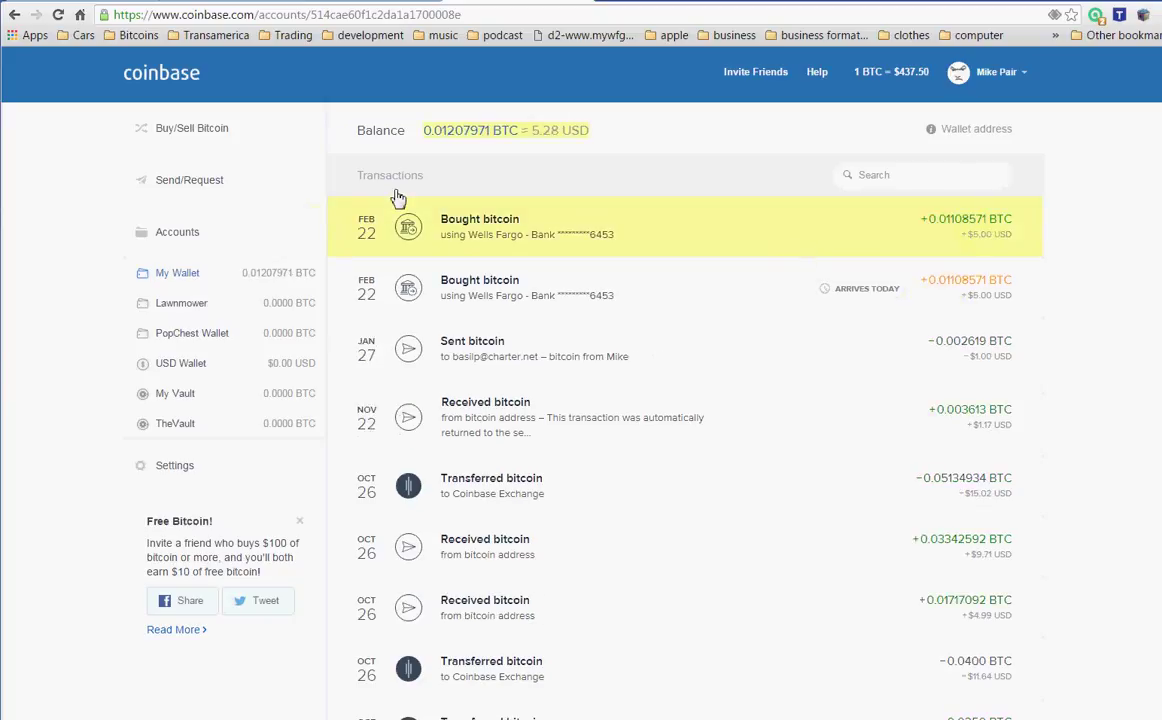
{"action": "left_click_drag", "start_coordinate": [445, 131], "coordinate": [610, 135]}
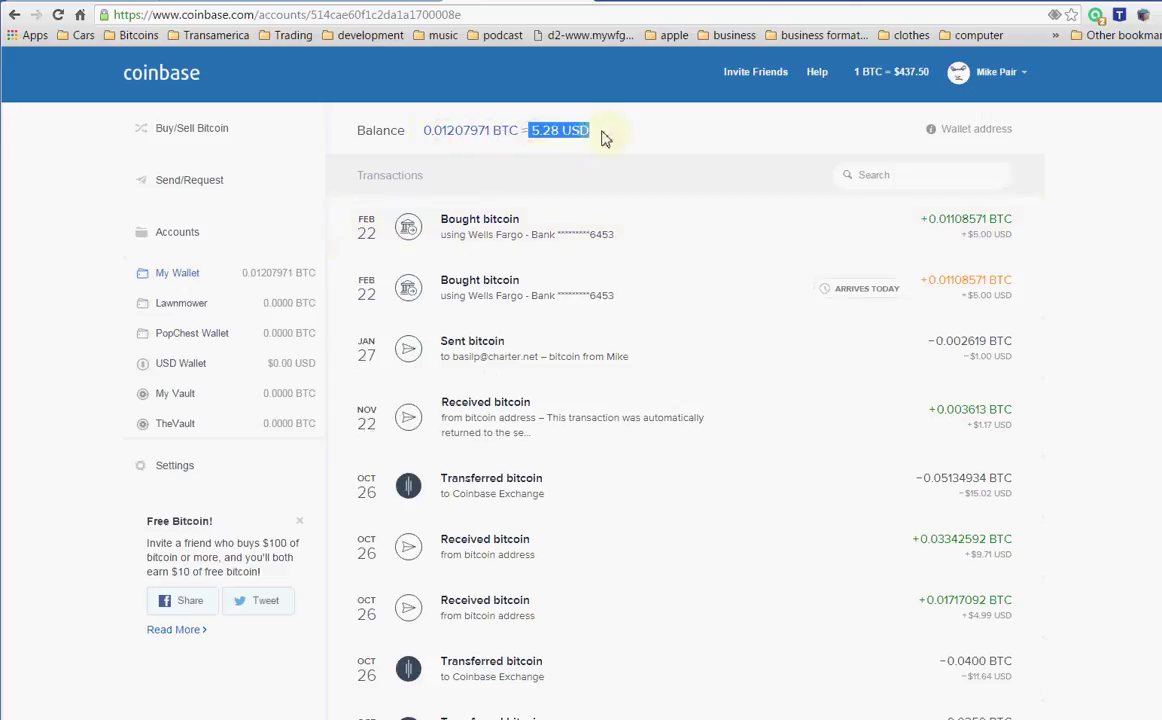
{"action": "left_click", "coordinate": [607, 134]}
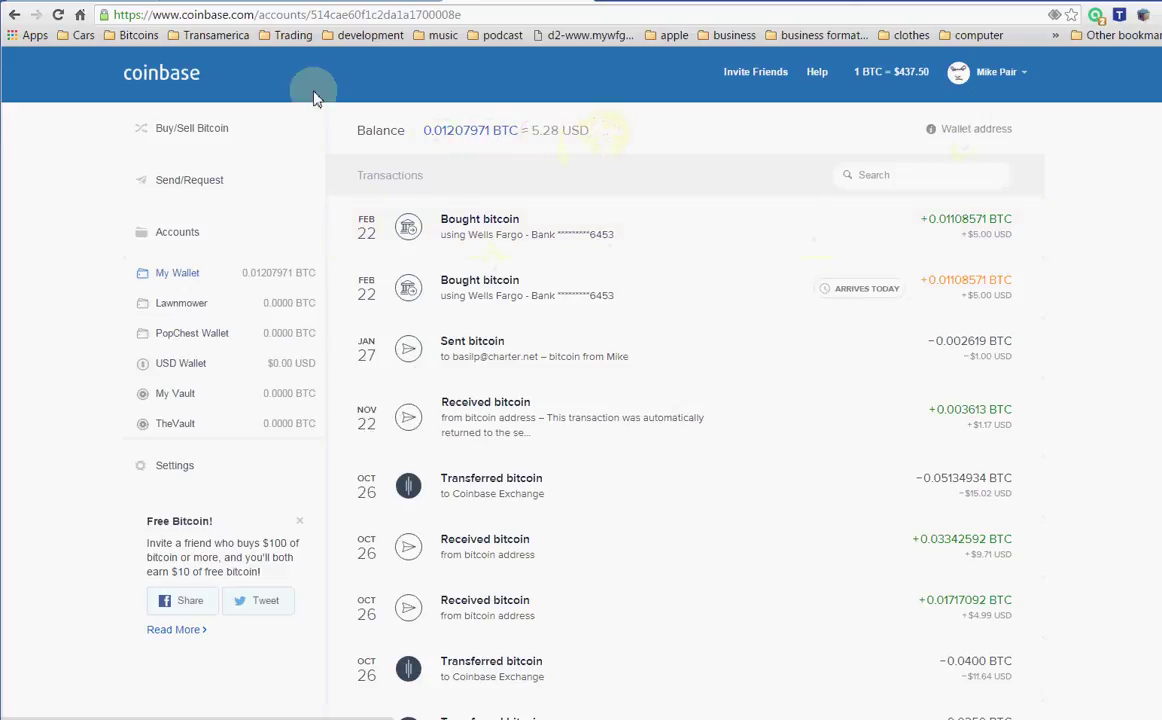
Copy the bitcoin deposit address from 1Broker's Deposit page and return to the Coinbase tab.
{"action": "left_click", "coordinate": [228, 3]}
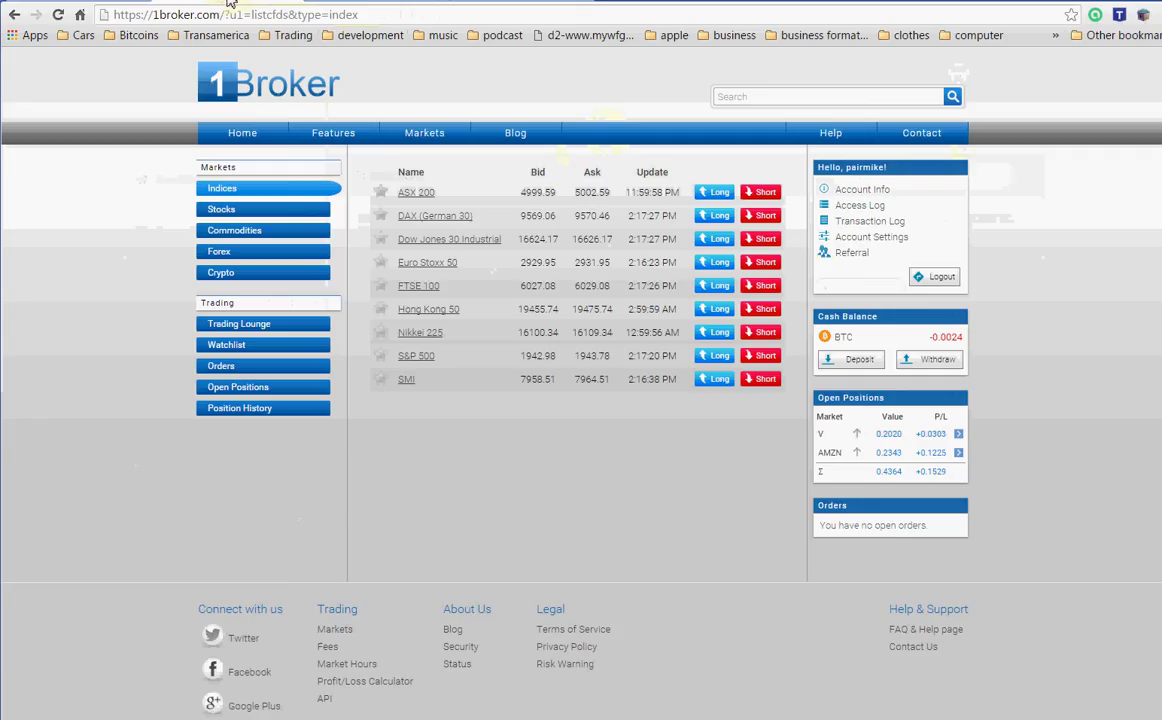
{"action": "left_click", "coordinate": [866, 366]}
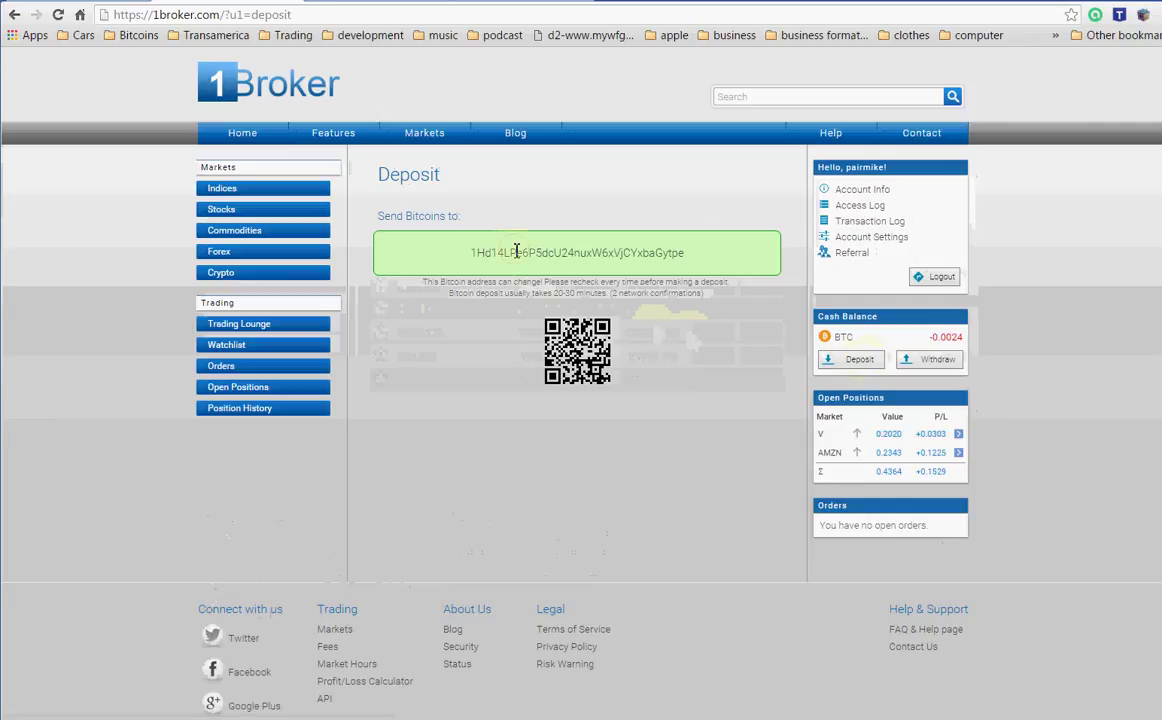
{"action": "double_click", "coordinate": [516, 251]}
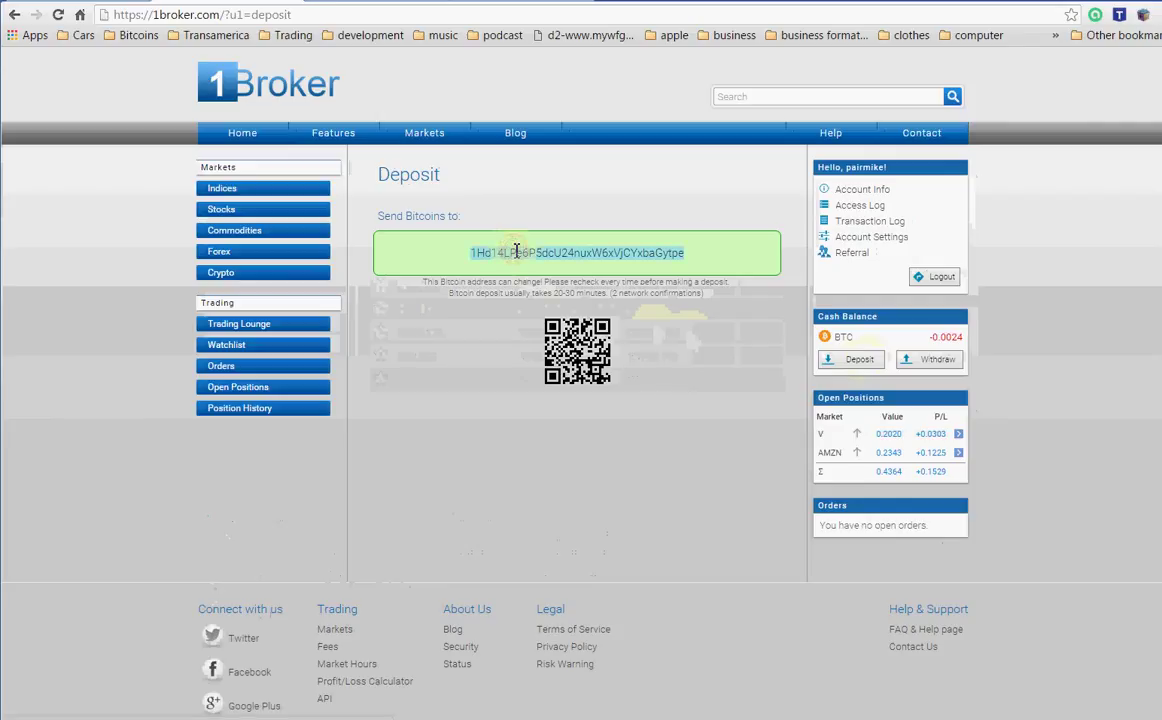
{"action": "left_click", "coordinate": [483, 3]}
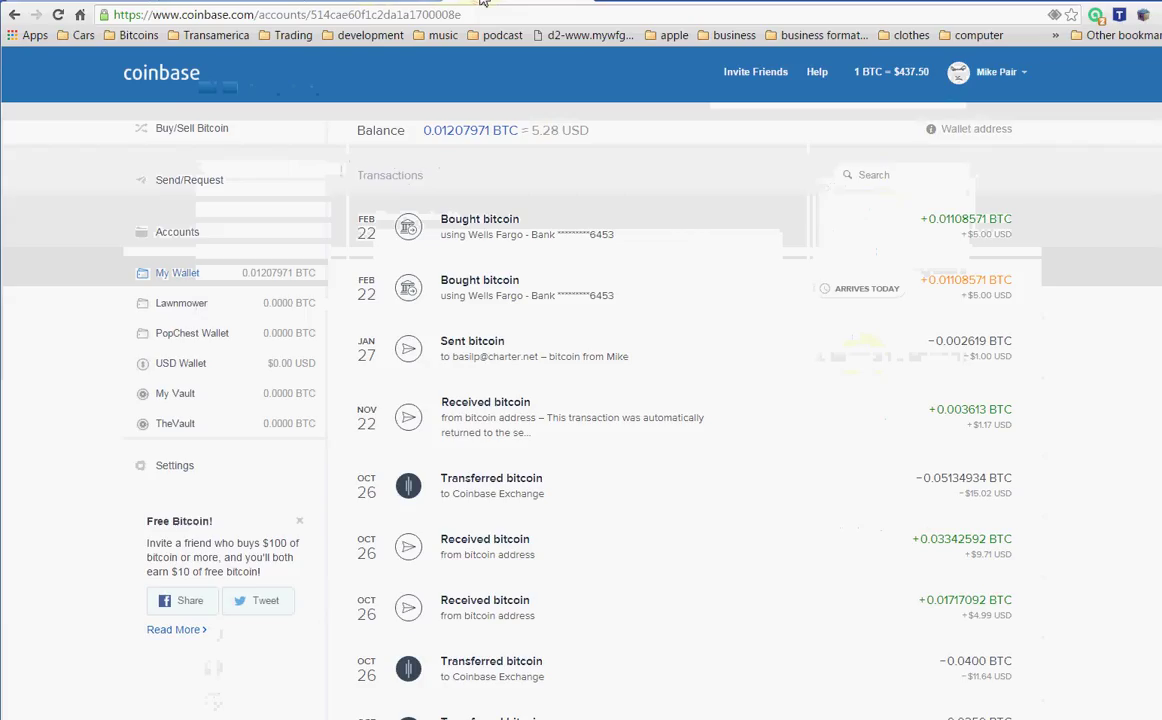
Submit a 5.00 BTC send to the pasted 1Broker address with note '1broker test deposit for video'.
{"action": "left_click", "coordinate": [191, 183]}
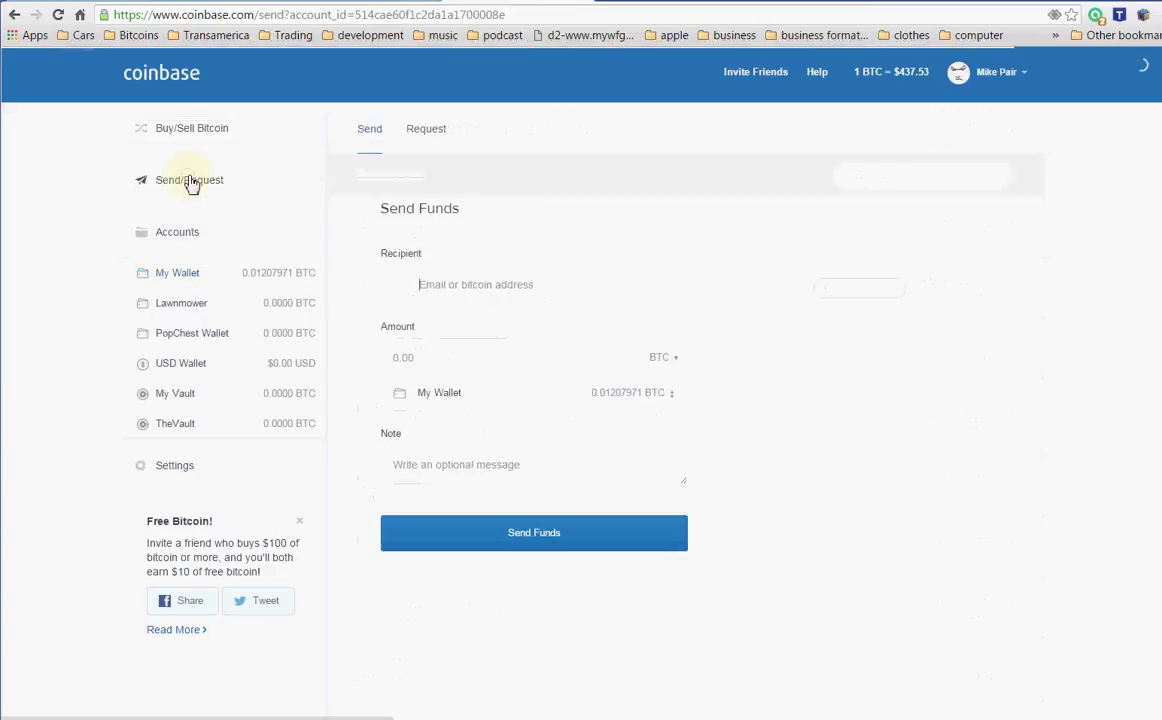
{"action": "left_click", "coordinate": [449, 287]}
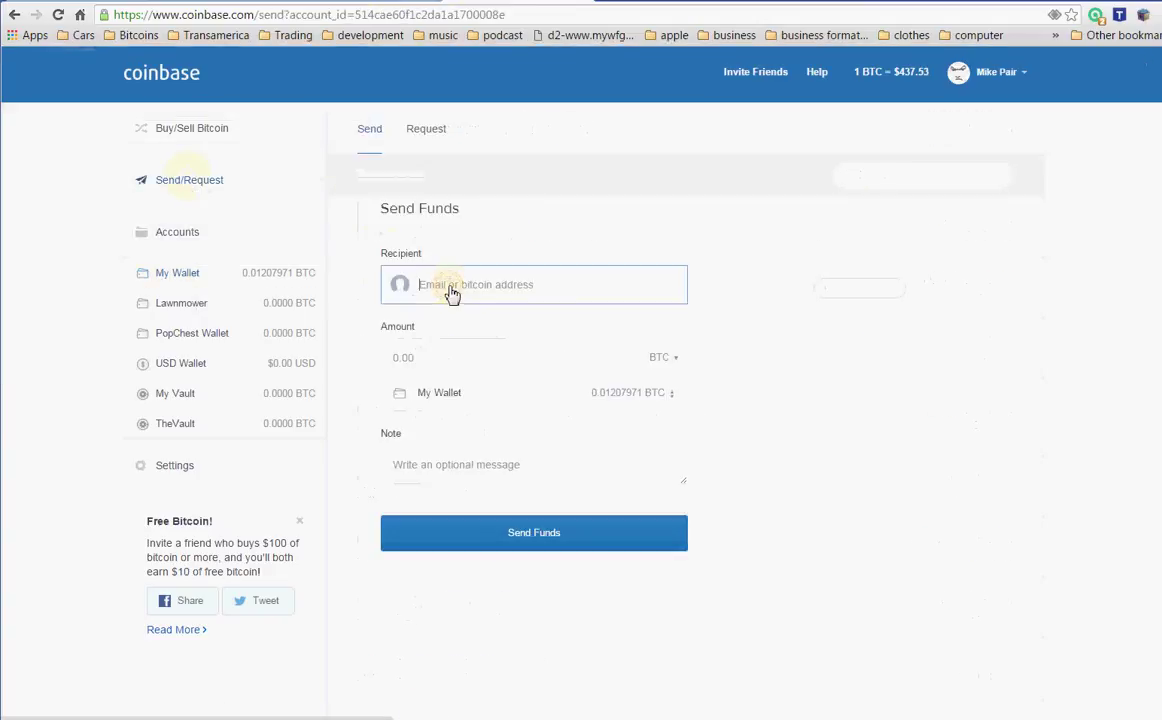
{"action": "left_click", "coordinate": [522, 359]}
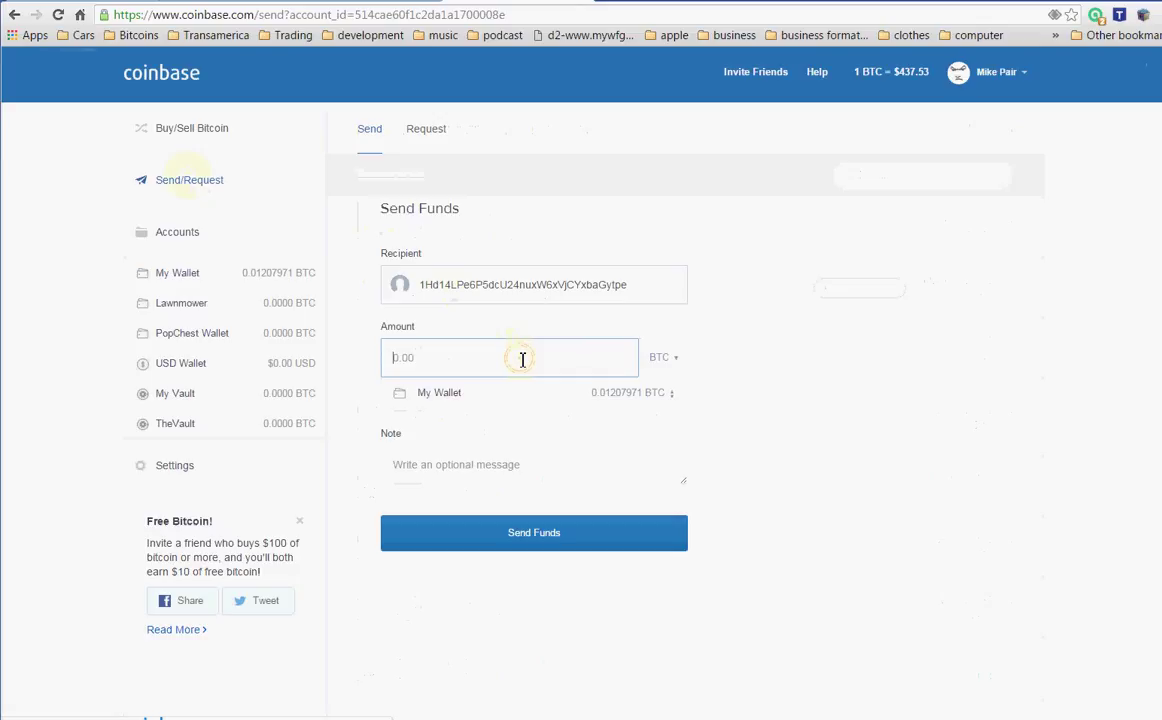
{"action": "type", "text": "5.00"}
{"action": "left_click", "coordinate": [768, 395]}
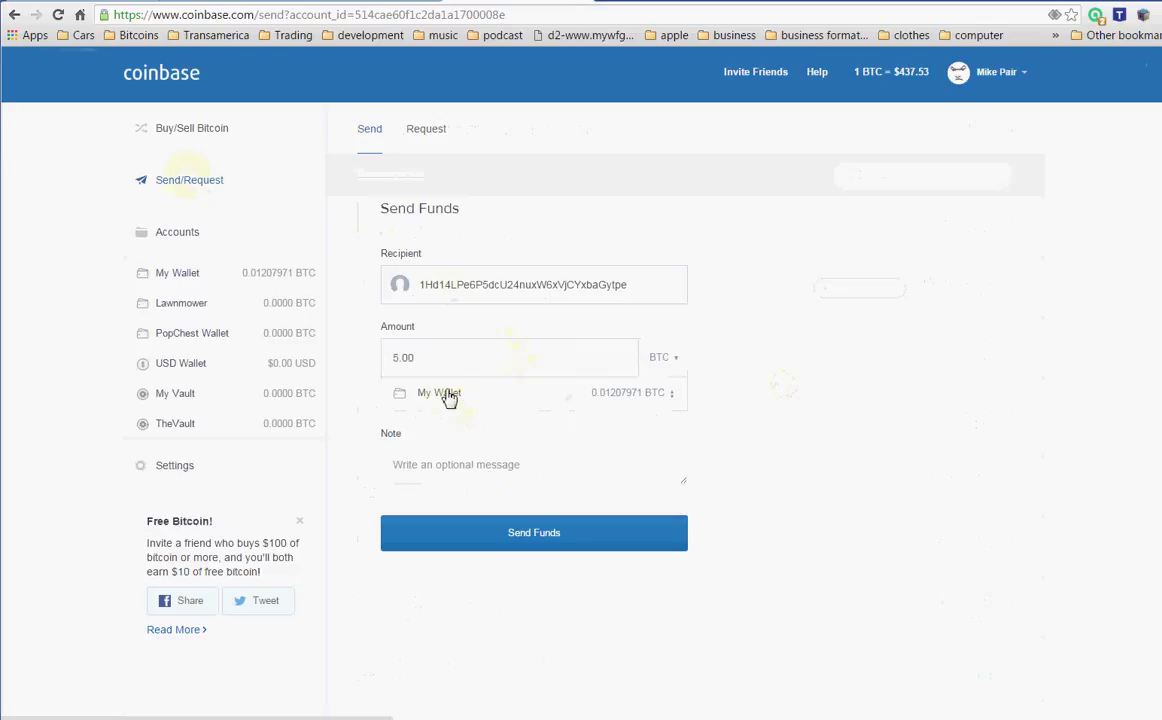
{"action": "left_click", "coordinate": [522, 466]}
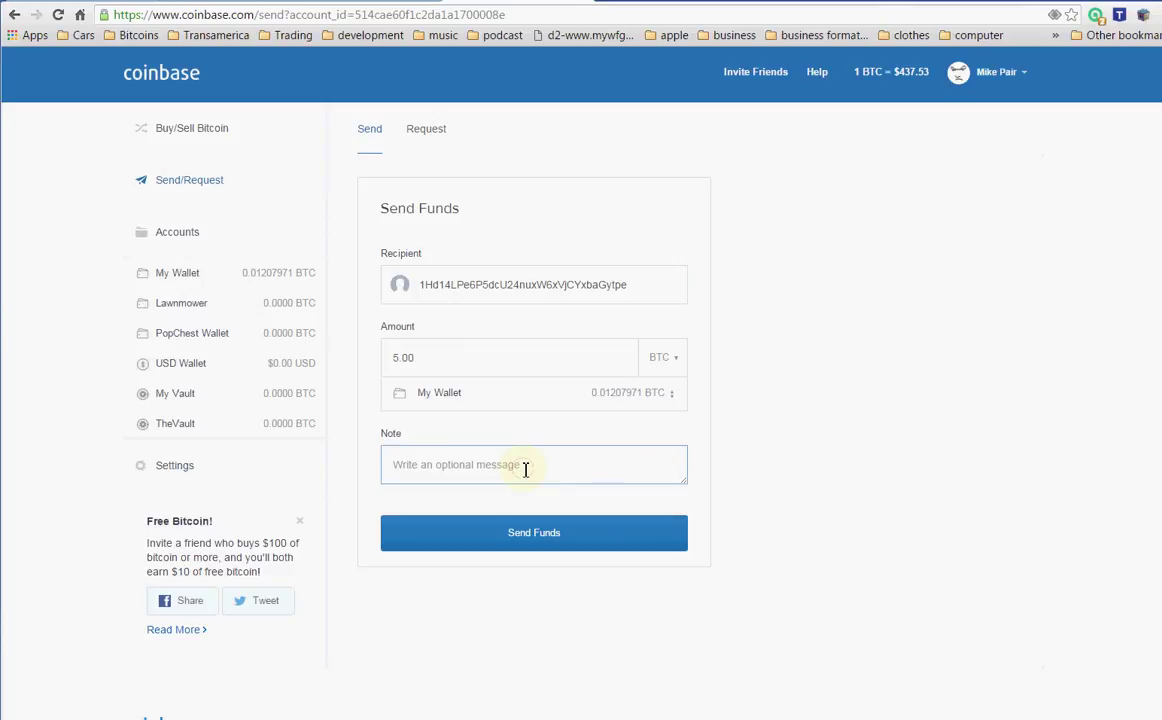
{"action": "type", "text": "1broker "}
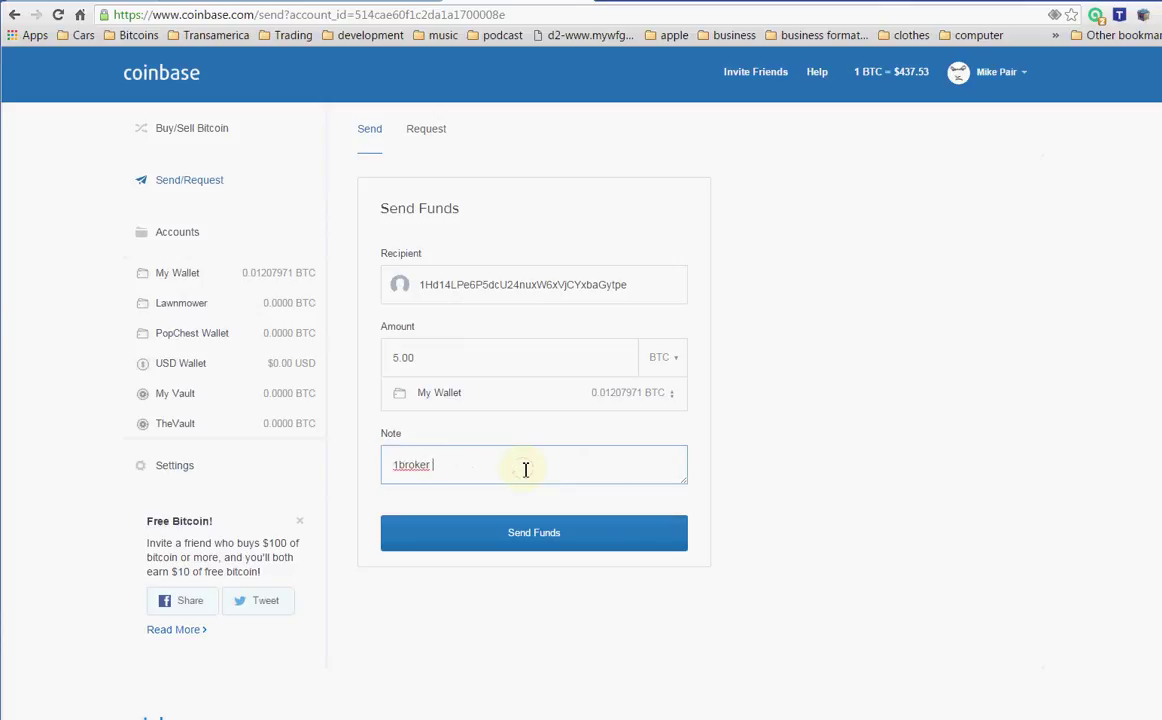
{"action": "type", "text": "test deposit for video"}
{"action": "left_click", "coordinate": [529, 540]}
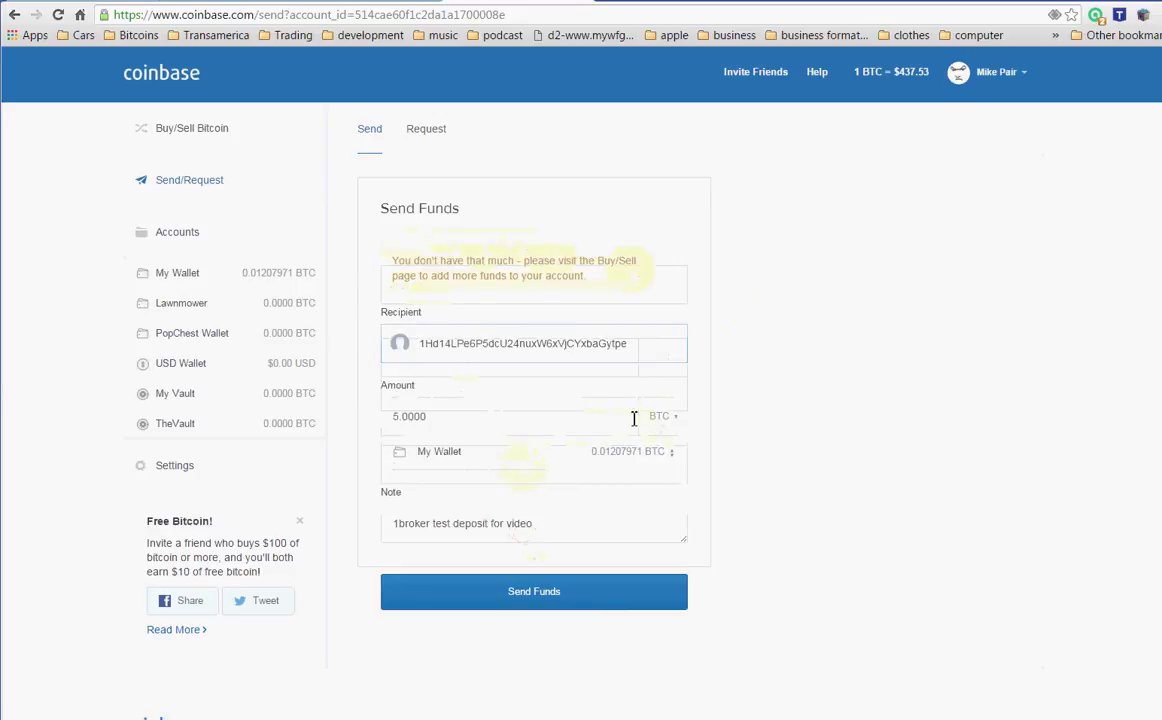
Change the send amount to 5.00 in USD instead of BTC.
{"action": "left_click", "coordinate": [443, 419]}
{"action": "key", "text": "BackSpace"}
{"action": "key", "text": "BackSpace"}
{"action": "key", "text": "BackSpace"}
{"action": "key", "text": "BackSpace"}
{"action": "key", "text": "BackSpace"}
{"action": "key", "text": "BackSpace"}
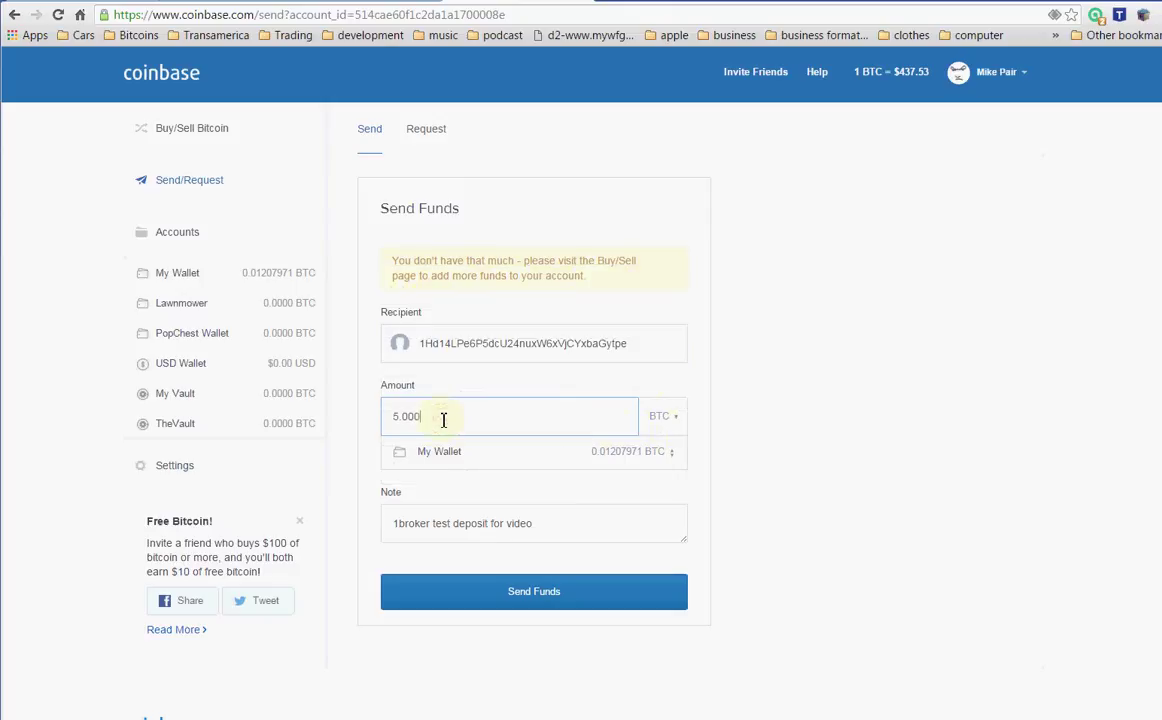
{"action": "left_click", "coordinate": [678, 420]}
{"action": "left_click", "coordinate": [668, 454]}
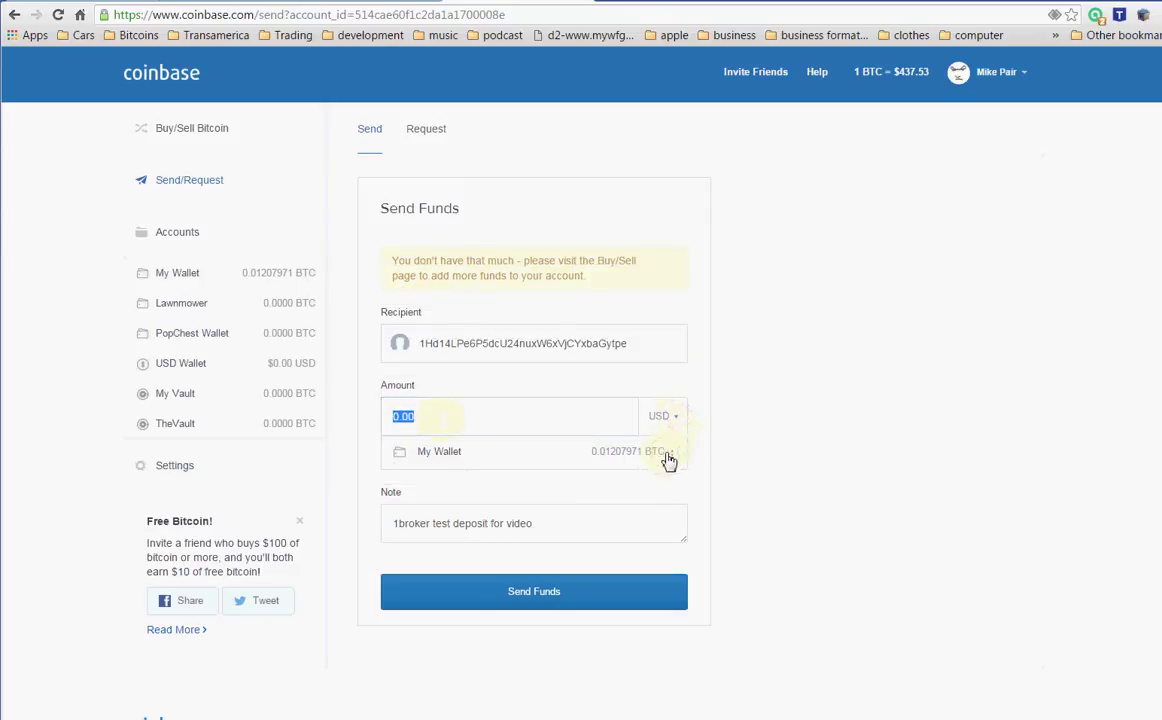
{"action": "type", "text": "5.00"}
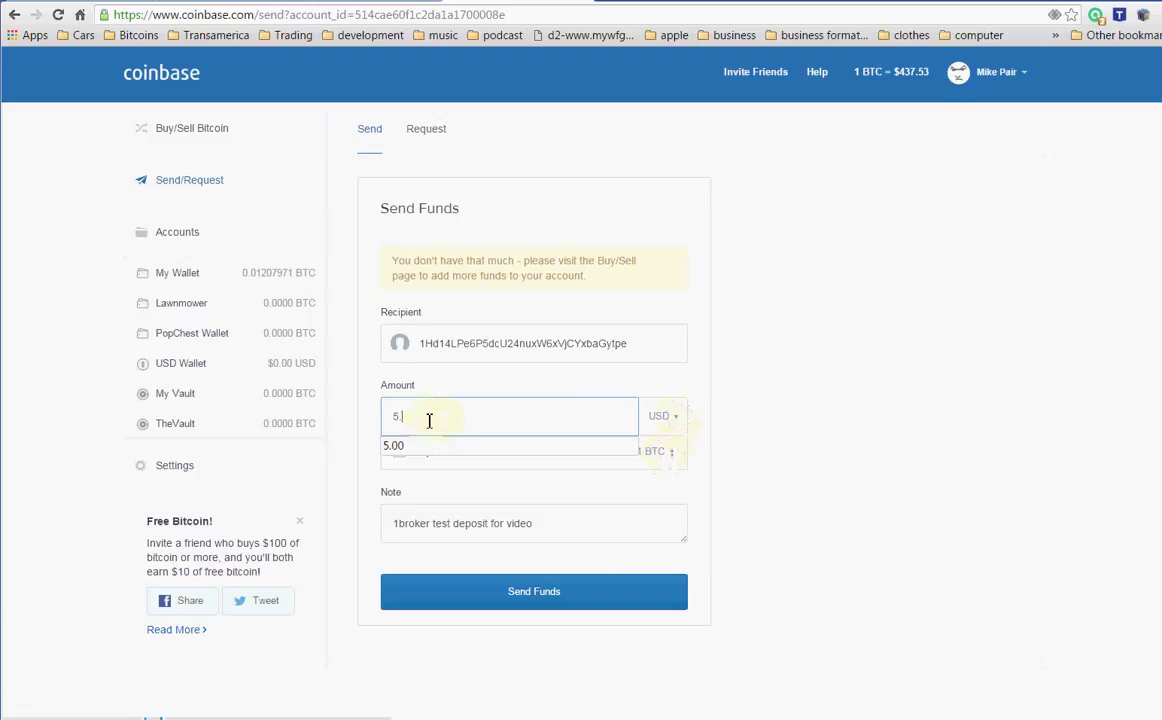
{"action": "left_click", "coordinate": [758, 436]}
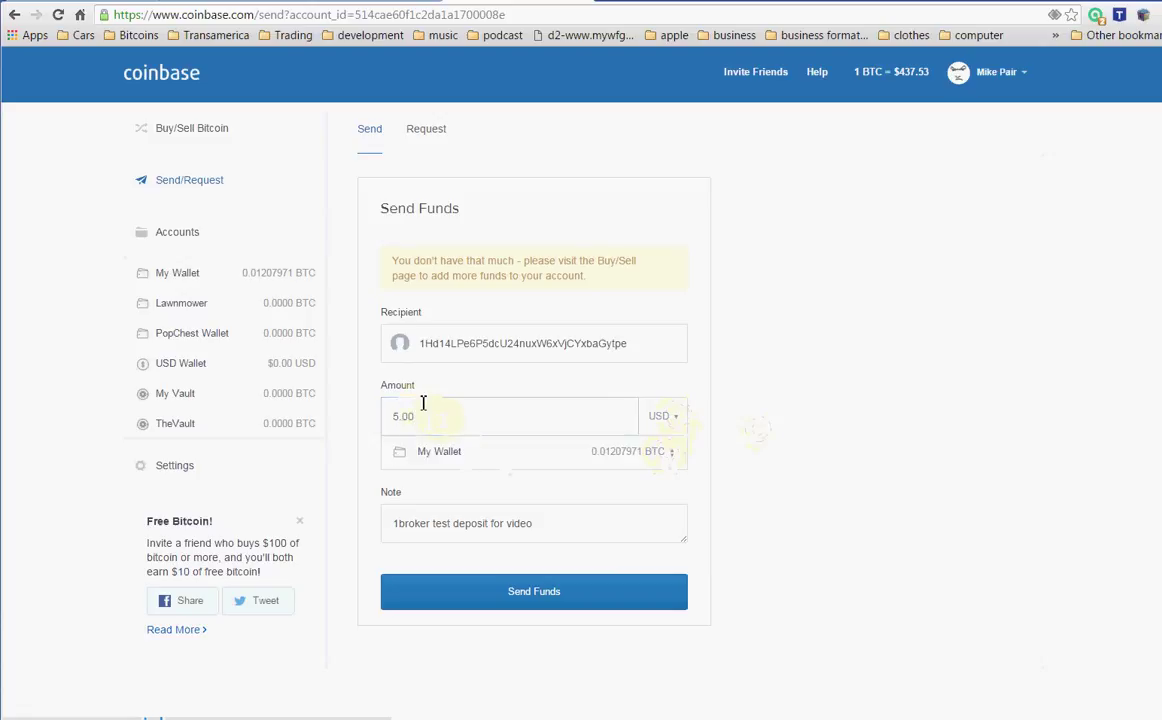
Submit and confirm sending 0.01143 BTC to 1Broker, then return to the 1Broker deposit page.
{"action": "left_click", "coordinate": [537, 593]}
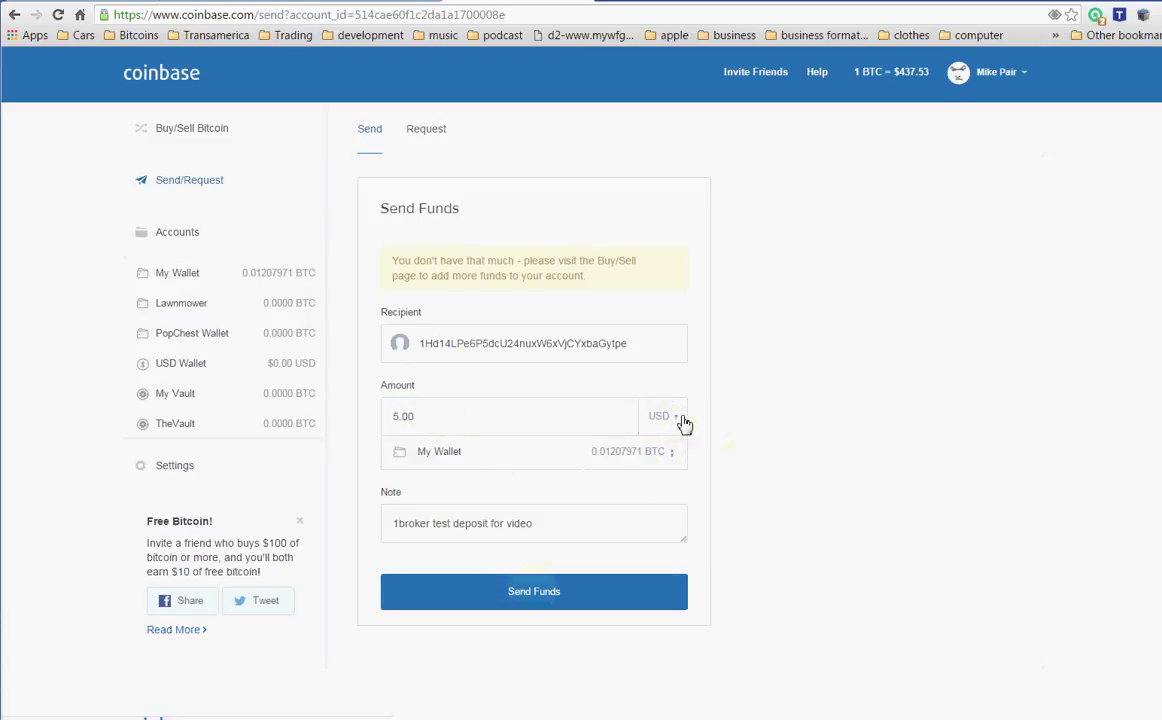
{"action": "left_click", "coordinate": [529, 594]}
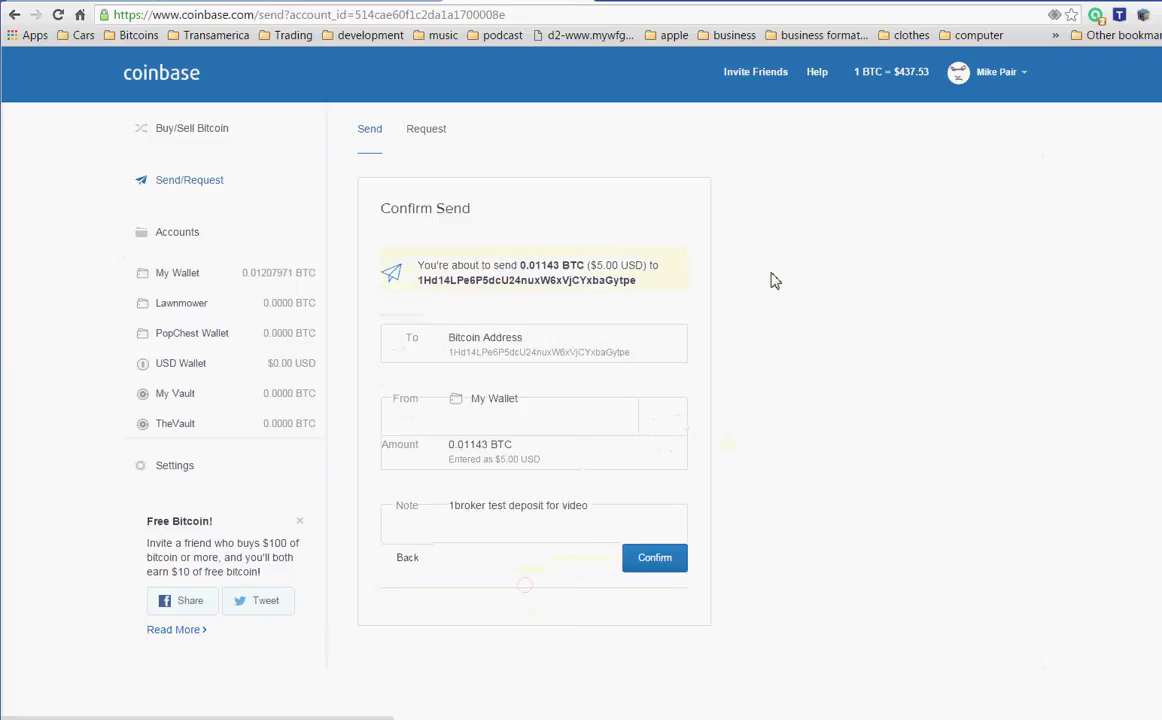
{"action": "left_click", "coordinate": [653, 558]}
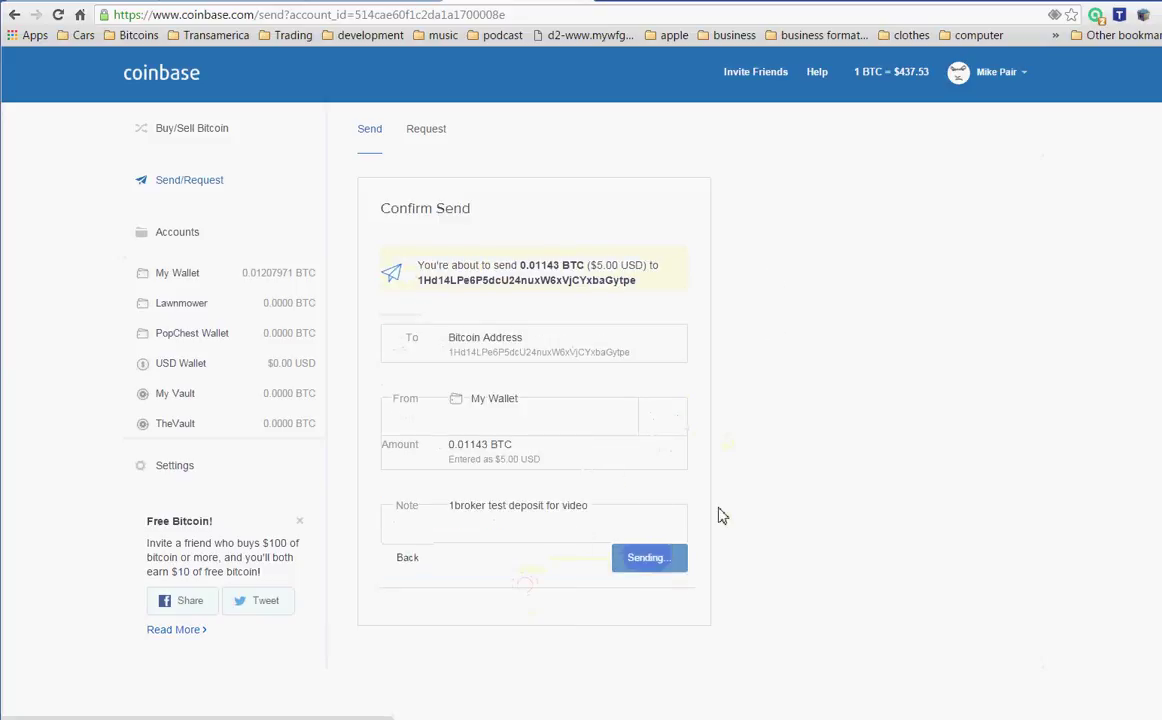
{"action": "left_click", "coordinate": [745, 378]}
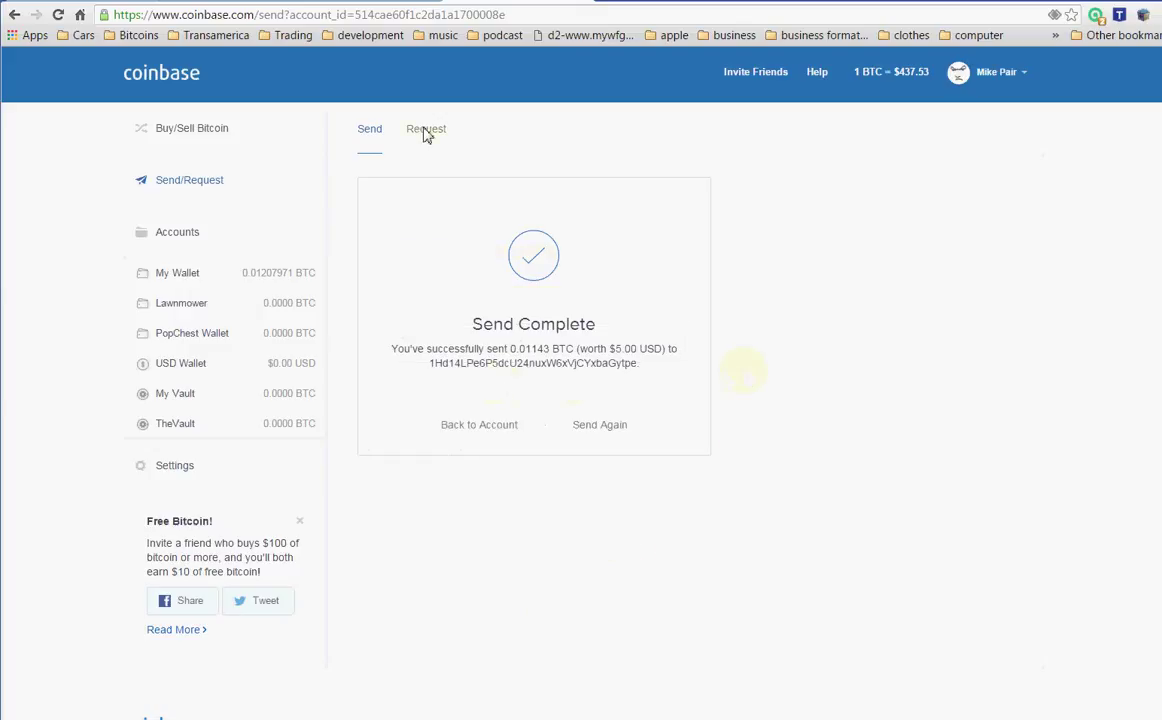
{"action": "left_click", "coordinate": [200, 3]}
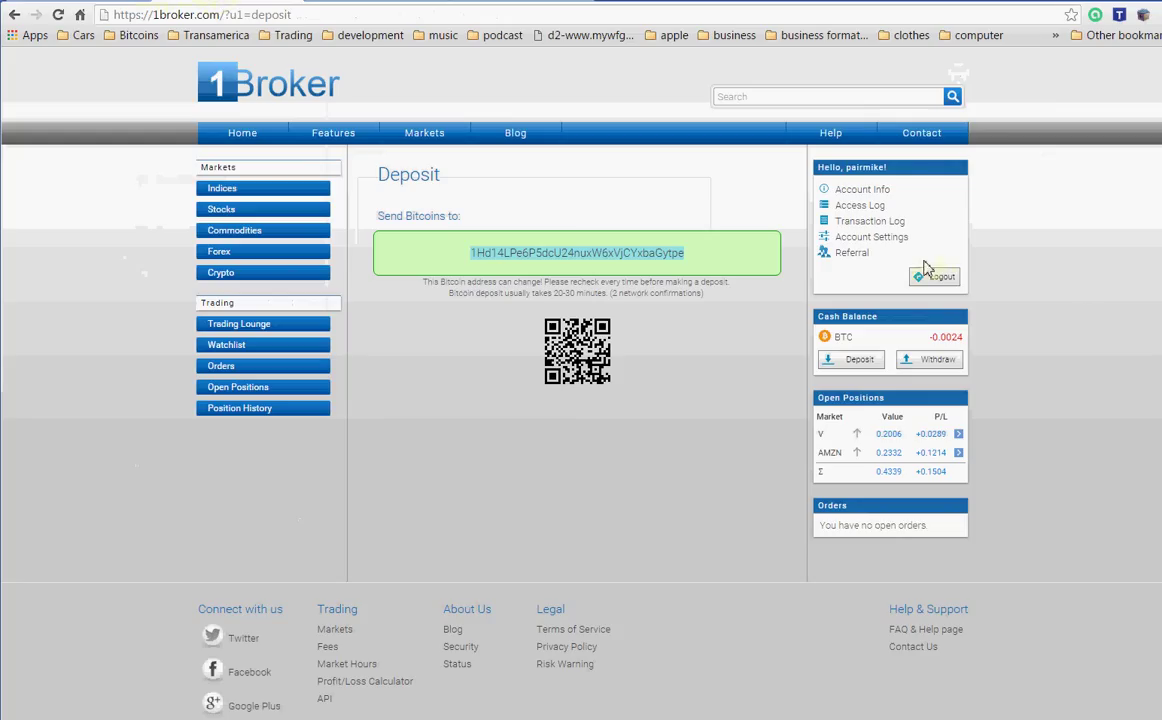
Deselect the highlighted deposit address on 1Broker's Deposit page.
{"action": "left_click", "coordinate": [1087, 318]}
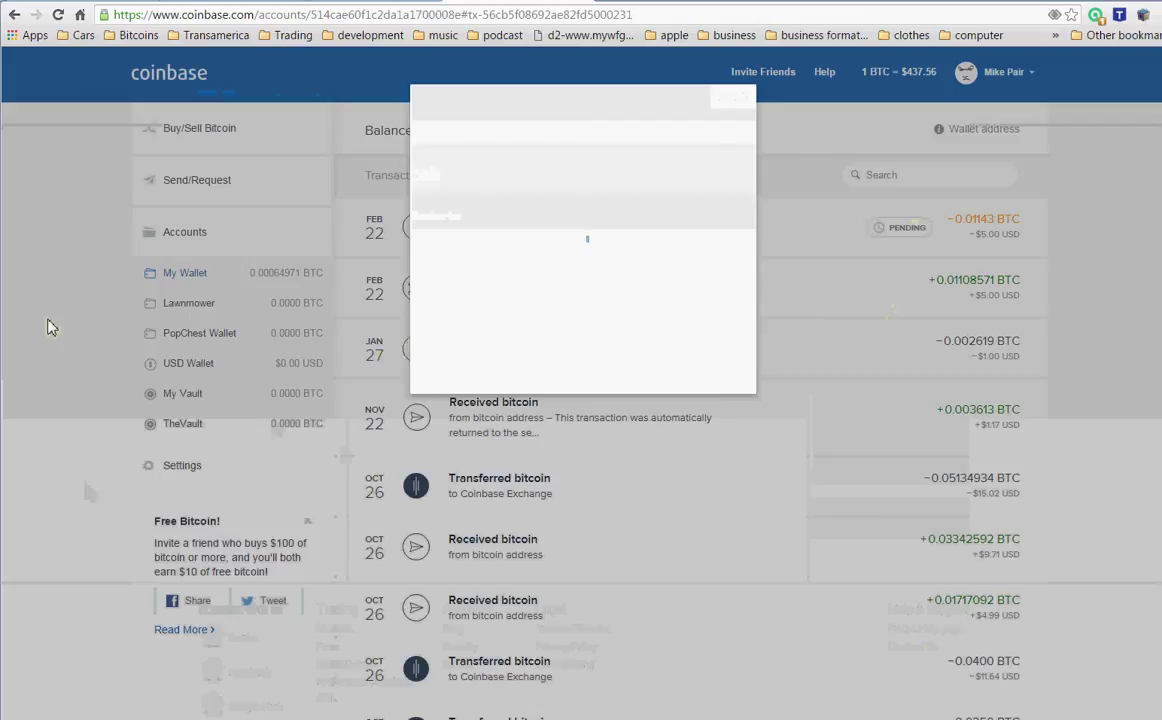
Close the pending transaction's details popup, then open a new browser tab.
{"action": "left_click", "coordinate": [1102, 221]}
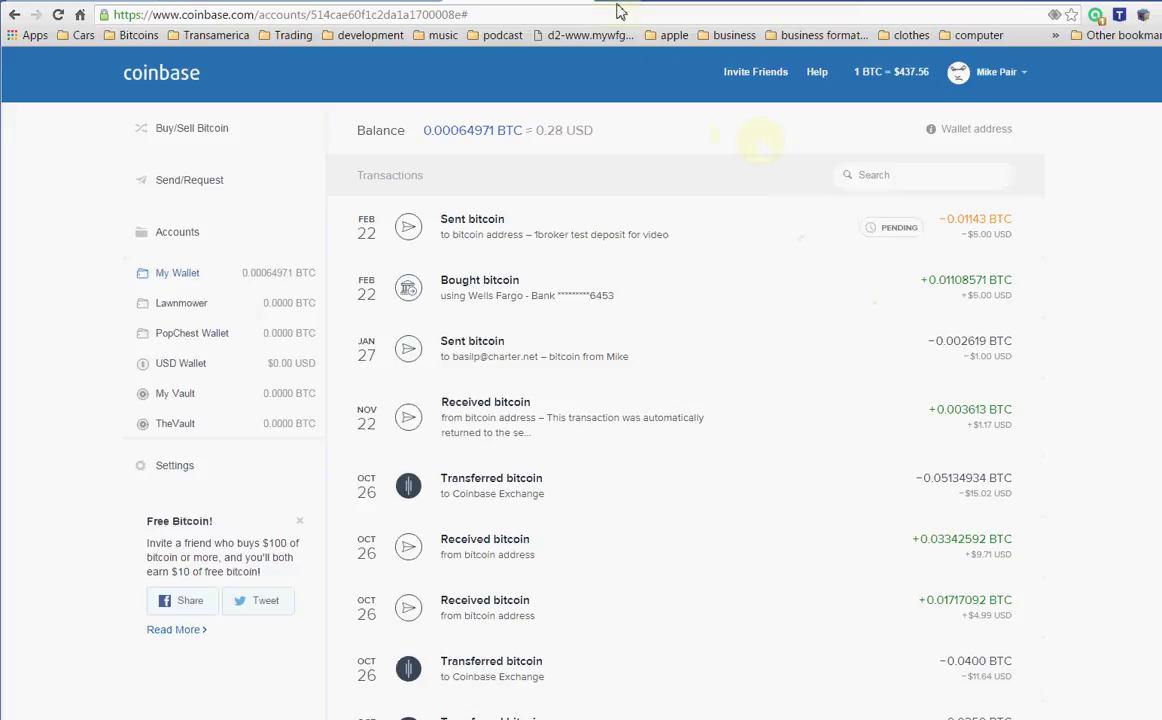
{"action": "key", "text": "ctrl+t"}
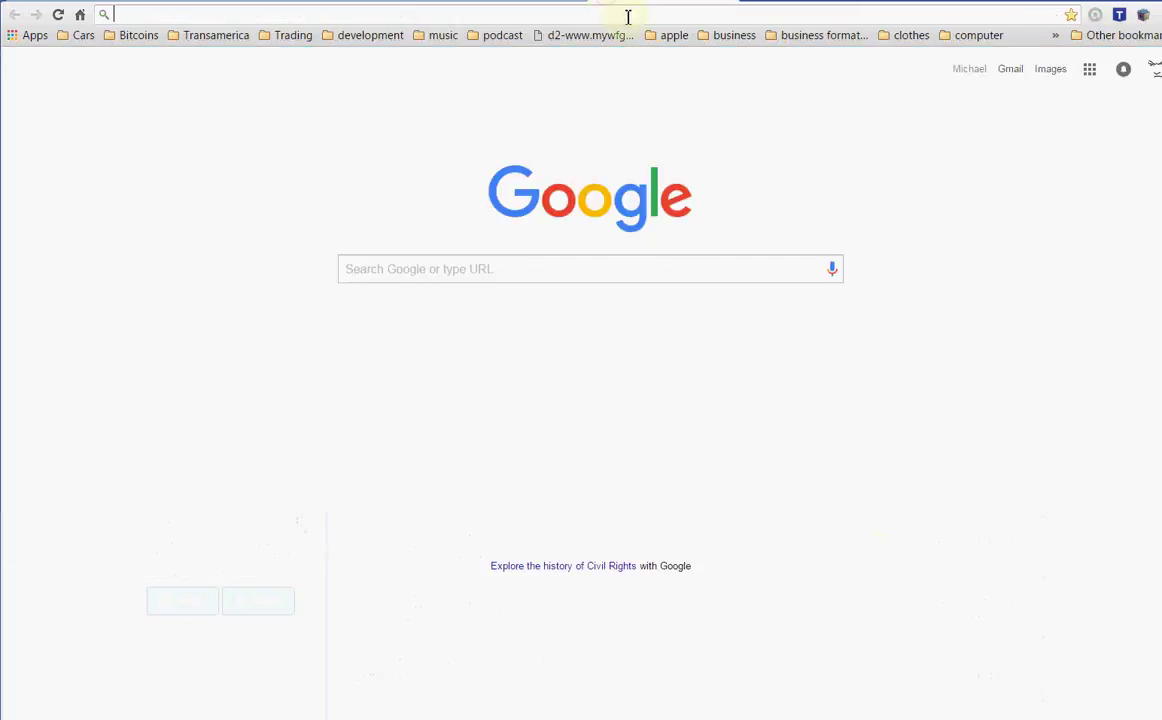
Load poloniex.com in a new Chrome tab.
{"action": "type", "text": "plo"}
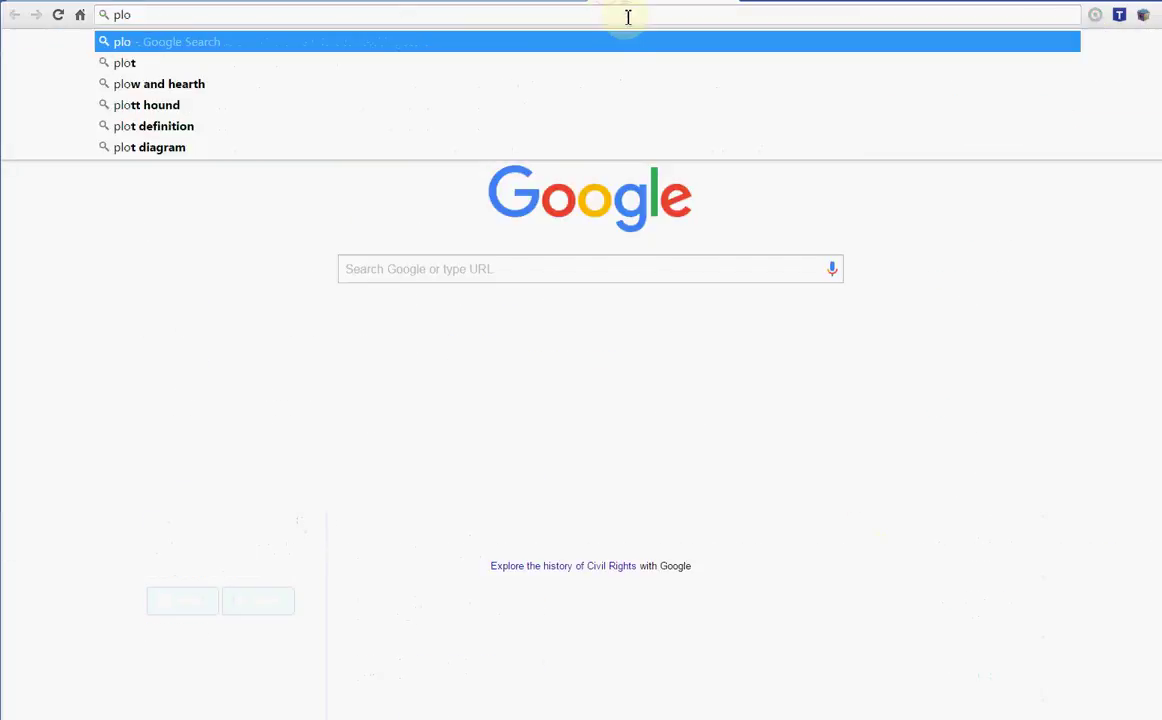
{"action": "key", "text": "BackSpace"}
{"action": "key", "text": "BackSpace"}
{"action": "type", "text": "ol"}
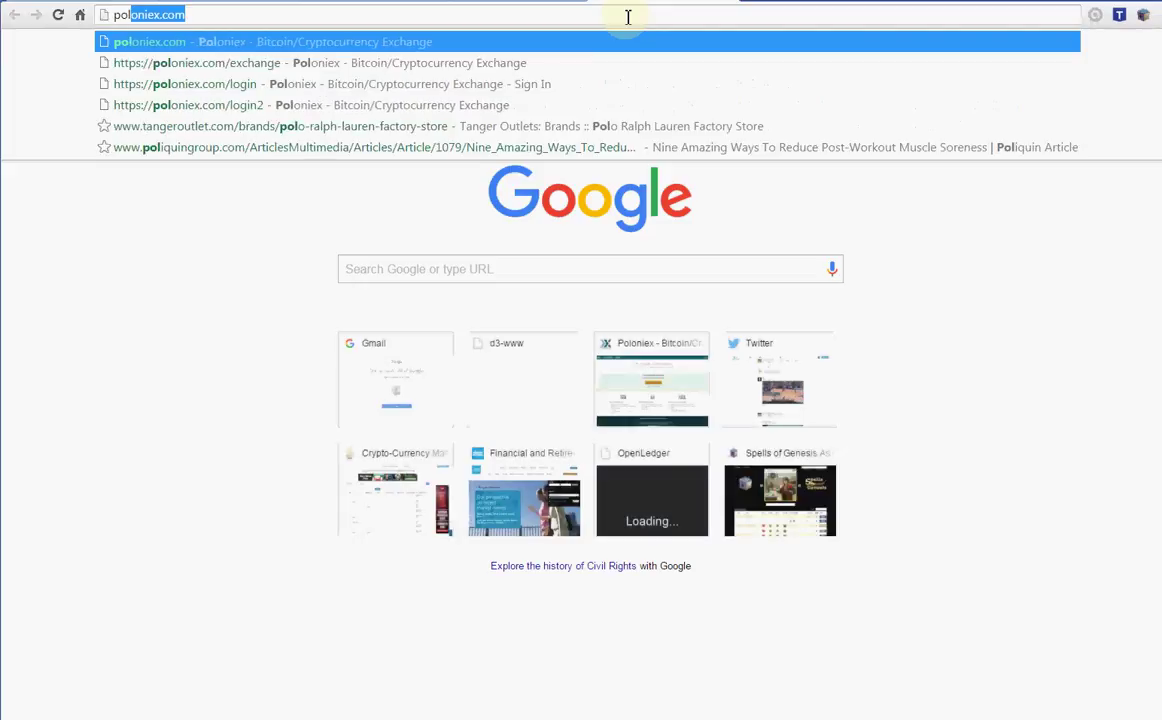
{"action": "type", "text": "oni"}
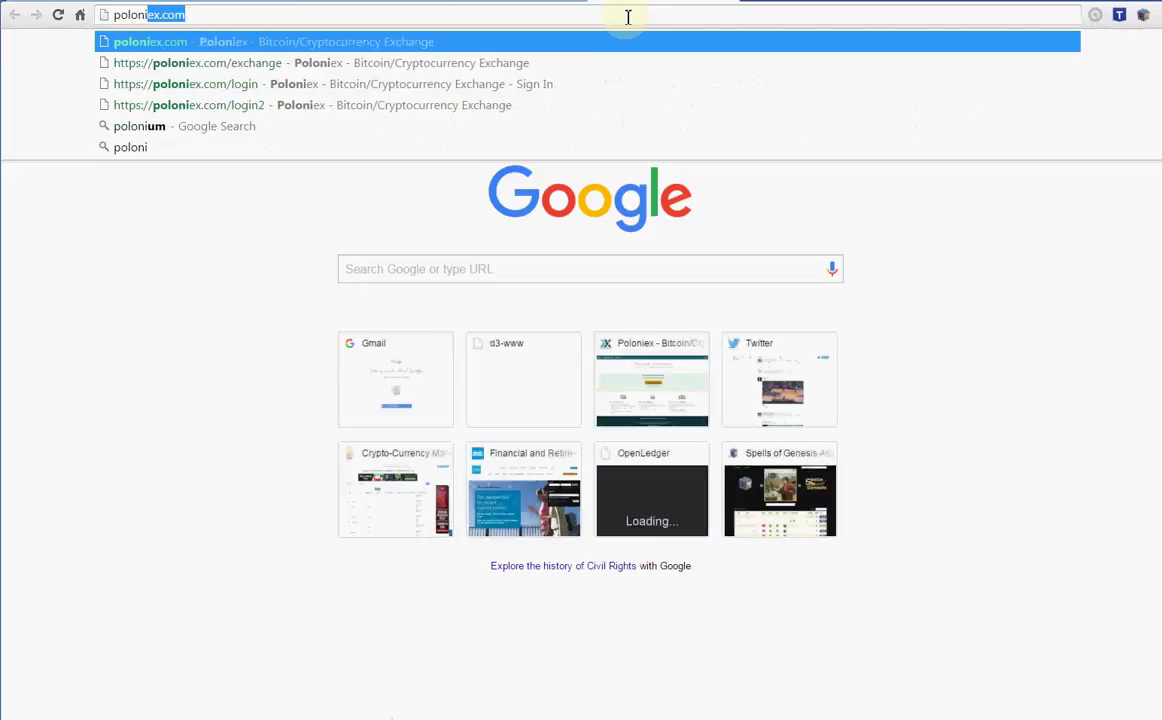
{"action": "type", "text": "ex.com"}
{"action": "key", "text": "Return"}
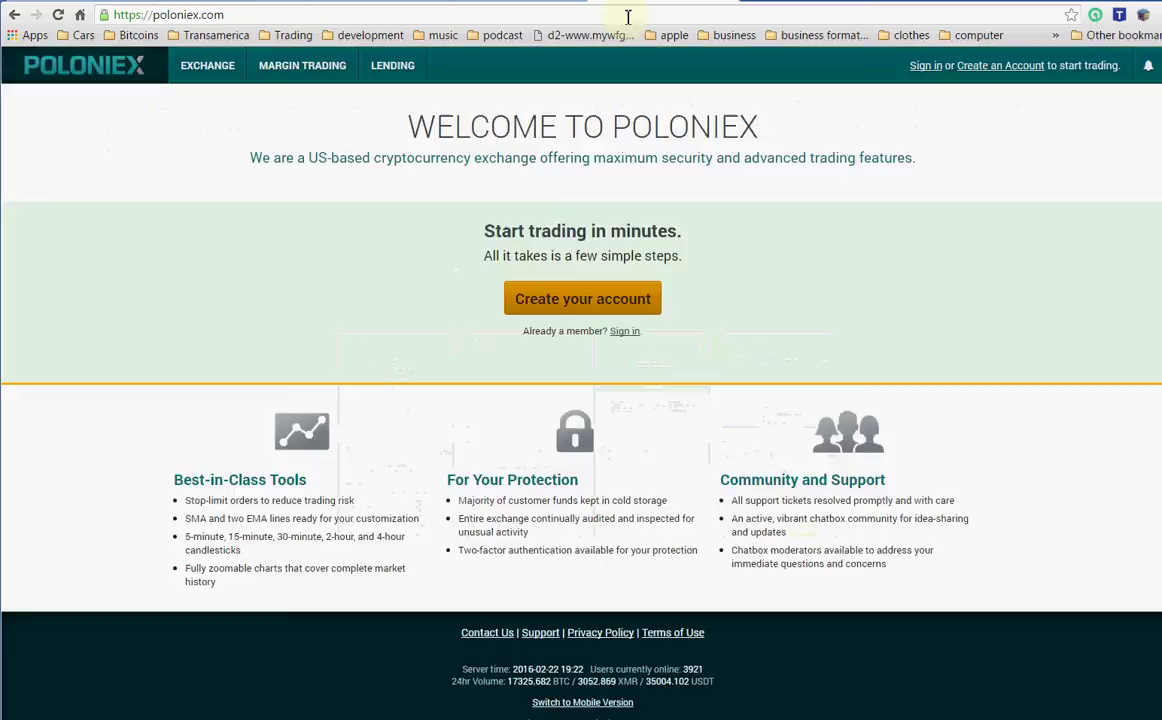
Sign in to Poloniex with the saved email and password, then submit the Google Authenticator code.
{"action": "left_click", "coordinate": [620, 336]}
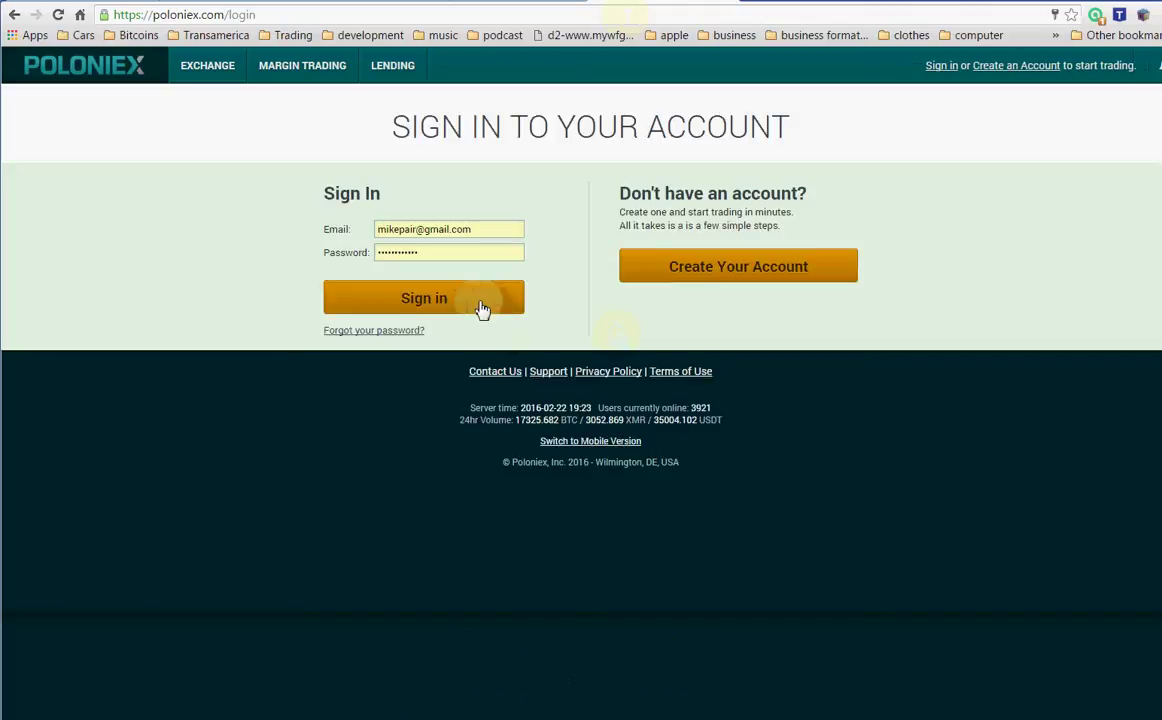
{"action": "left_click", "coordinate": [476, 310]}
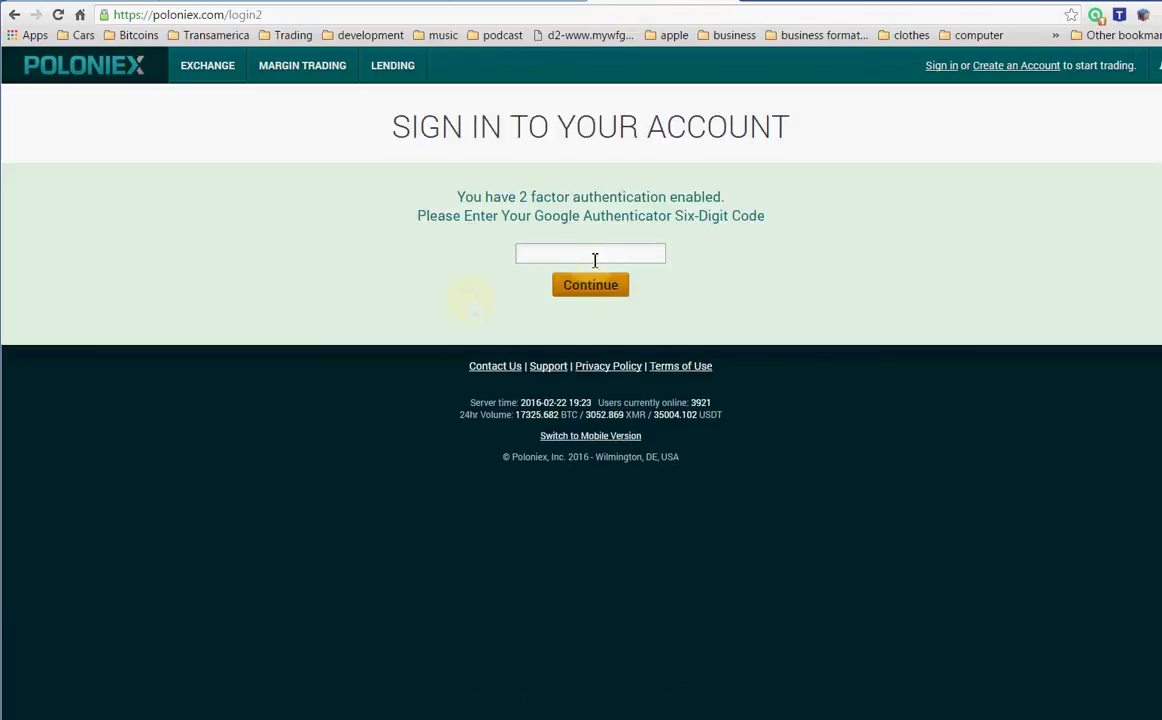
{"action": "left_click", "coordinate": [591, 255]}
{"action": "left_click", "coordinate": [591, 255]}
{"action": "key", "text": "Return"}
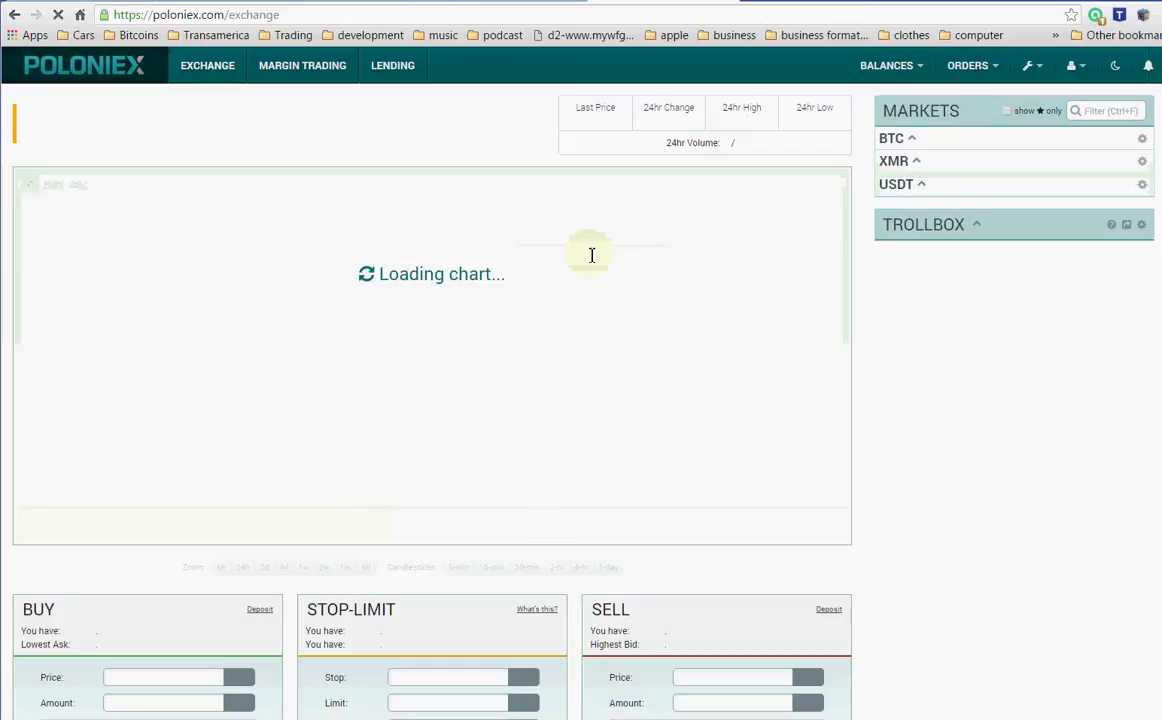